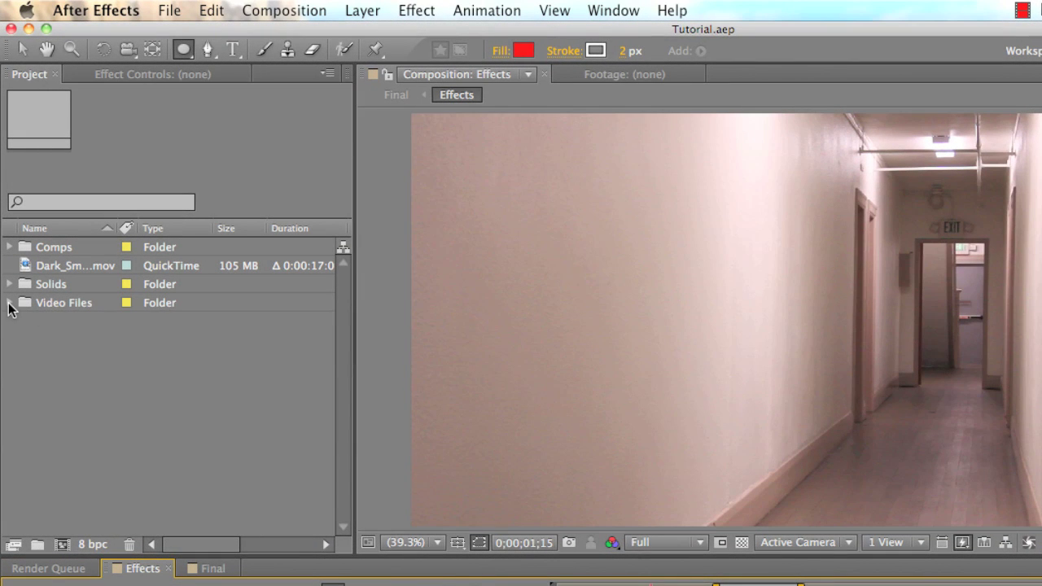
Step: Expand the Video Files folder and play back the empty-hallway clip MVI_3667.MOV
{"action": "left_click", "coordinate": [10, 305]}
{"action": "left_click", "coordinate": [10, 303]}
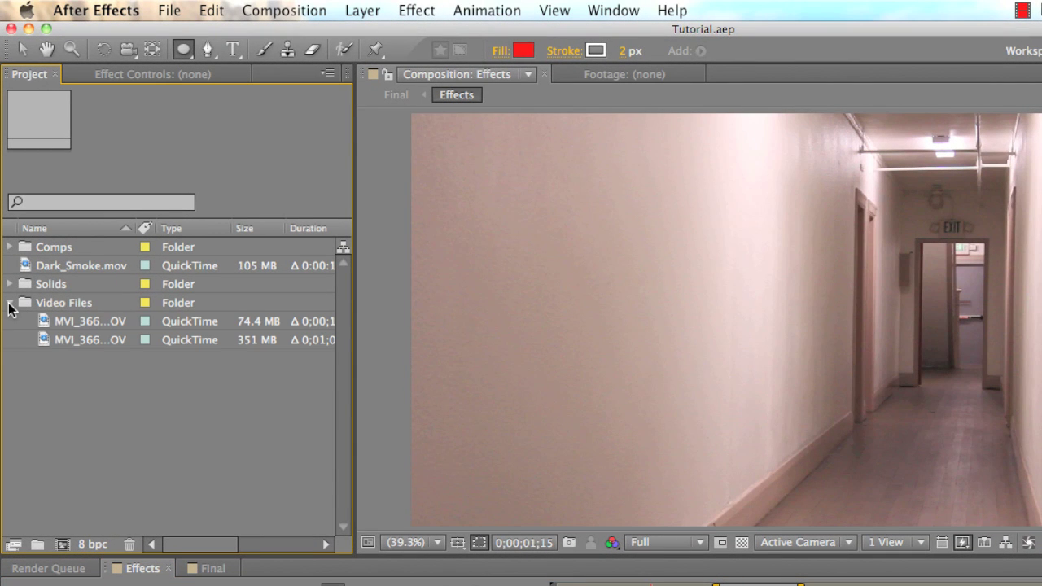
{"action": "left_click", "coordinate": [90, 321]}
{"action": "double_click", "coordinate": [91, 321]}
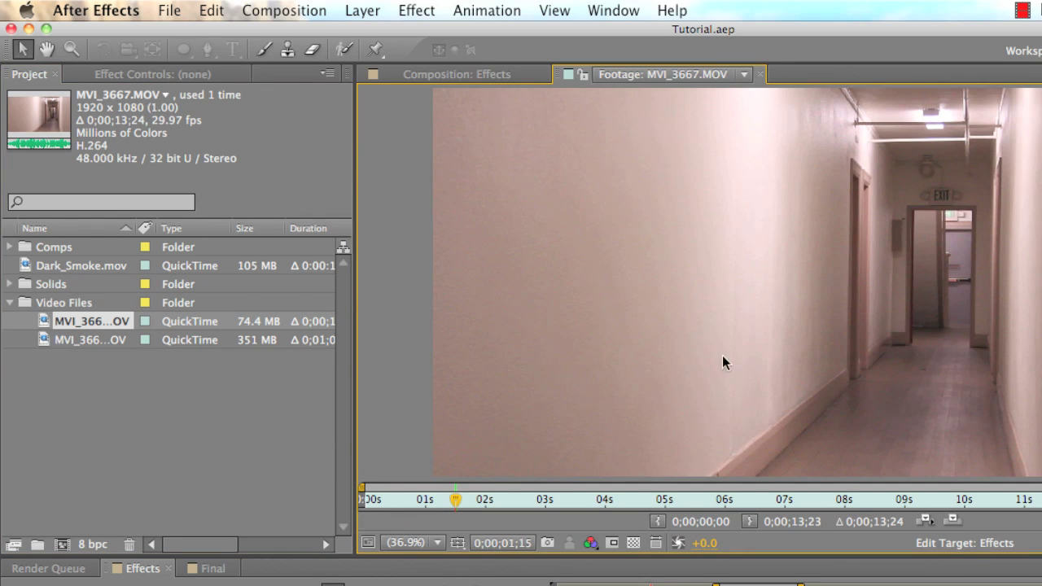
{"action": "key", "text": "space"}
Step: Preview MVI_3668.MOV, scrubbing to around 33 seconds where the man stands
{"action": "double_click", "coordinate": [72, 339]}
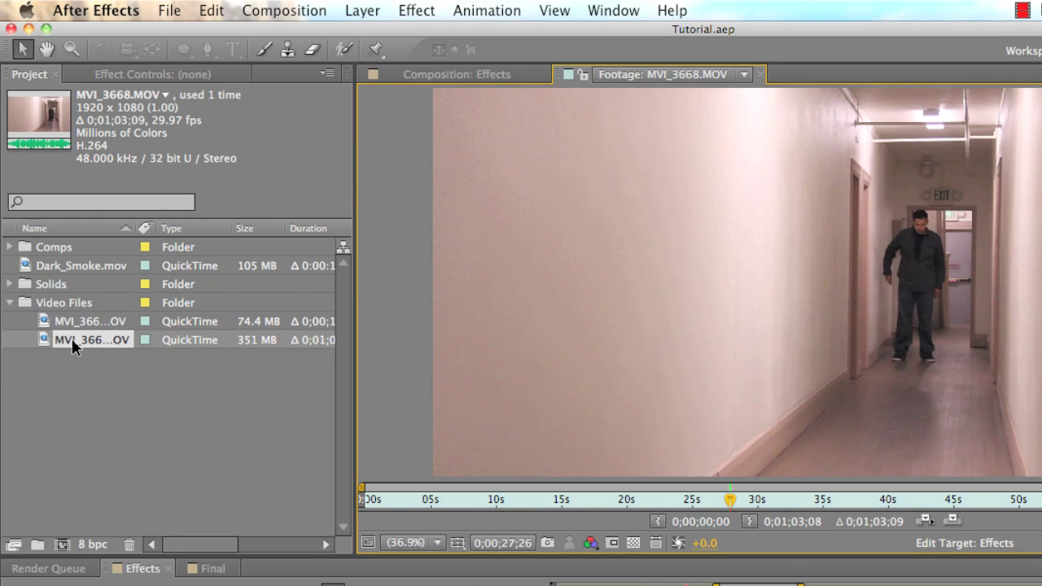
{"action": "left_click", "coordinate": [763, 497]}
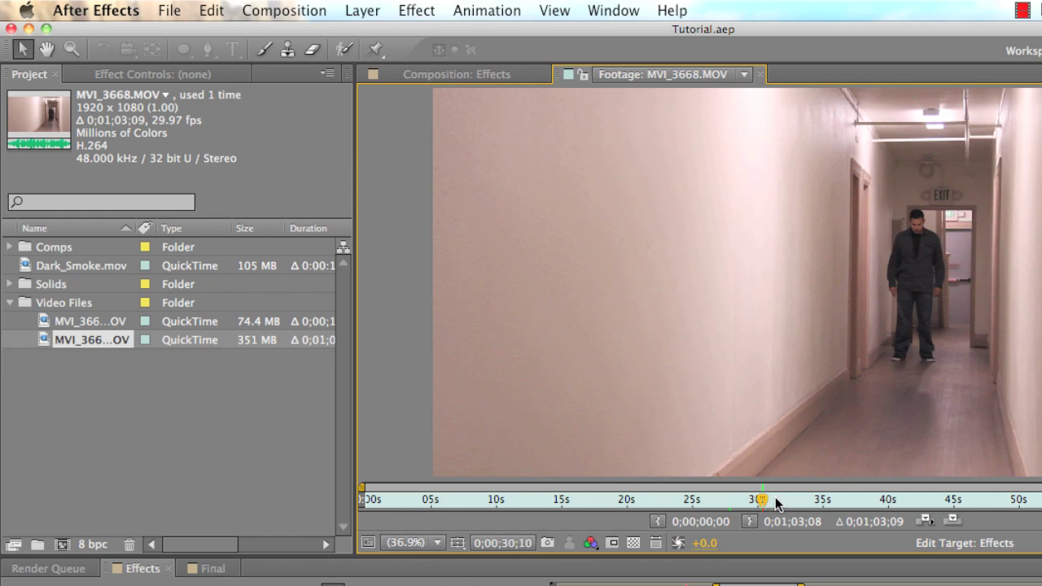
{"action": "left_click", "coordinate": [805, 497]}
Step: In the Effects composition, make layers 5 and 6 visible and move to 0;00;03;15
{"action": "left_click", "coordinate": [514, 80]}
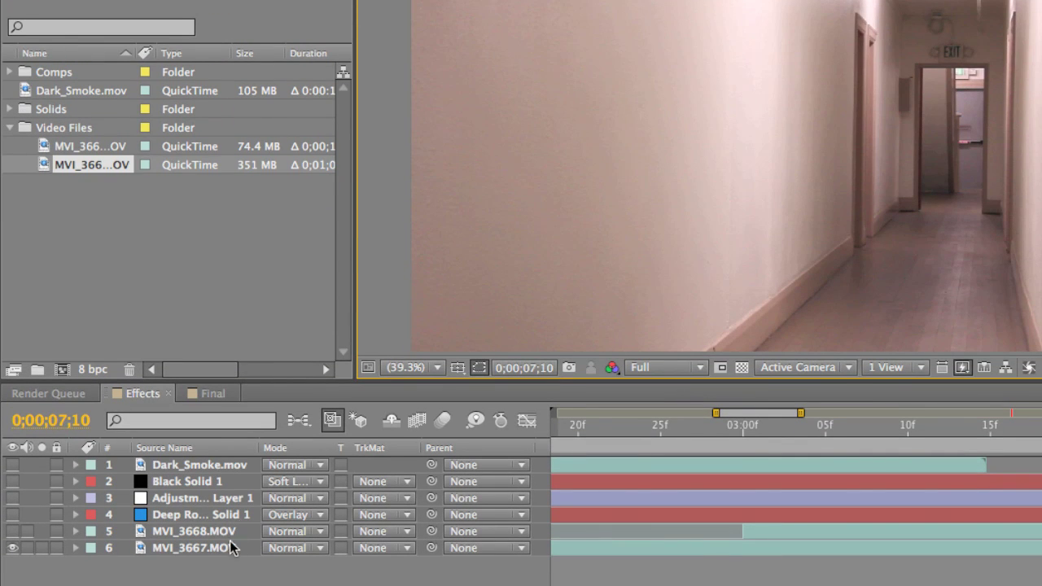
{"action": "left_click", "coordinate": [232, 547]}
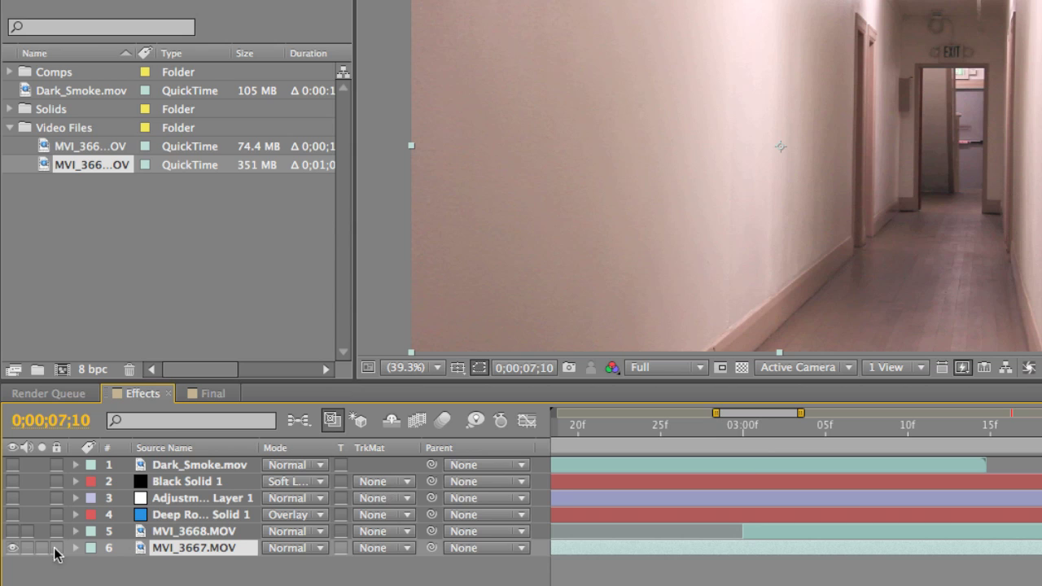
{"action": "left_click", "coordinate": [692, 425]}
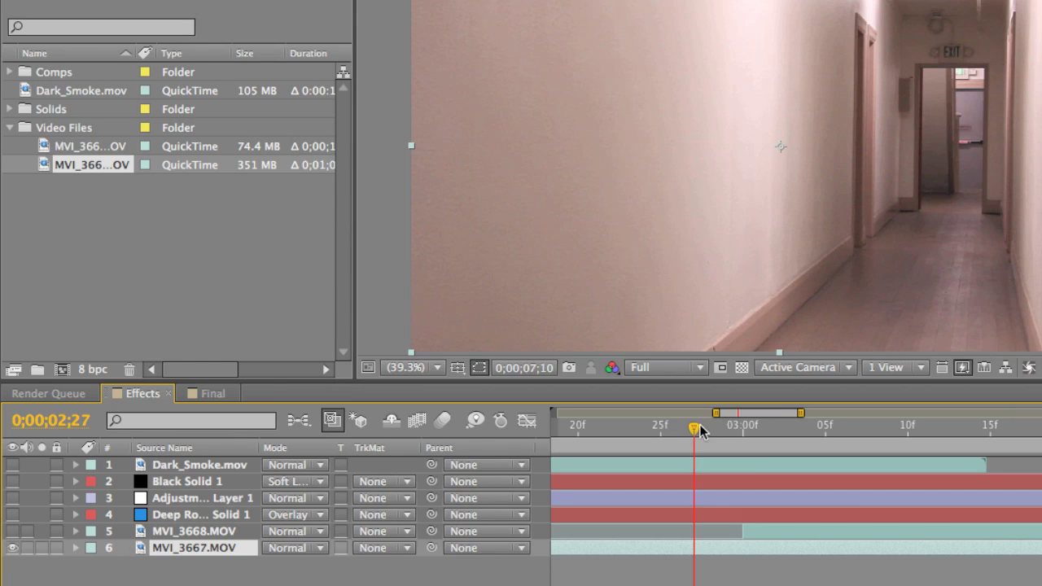
{"action": "left_click_drag", "start_coordinate": [11, 531], "coordinate": [11, 546]}
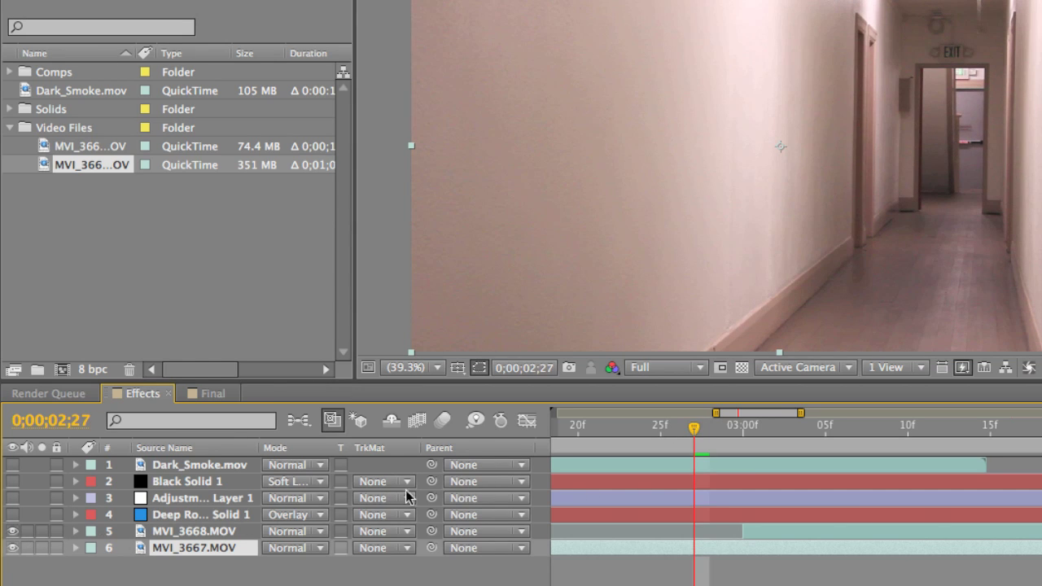
{"action": "left_click", "coordinate": [750, 440]}
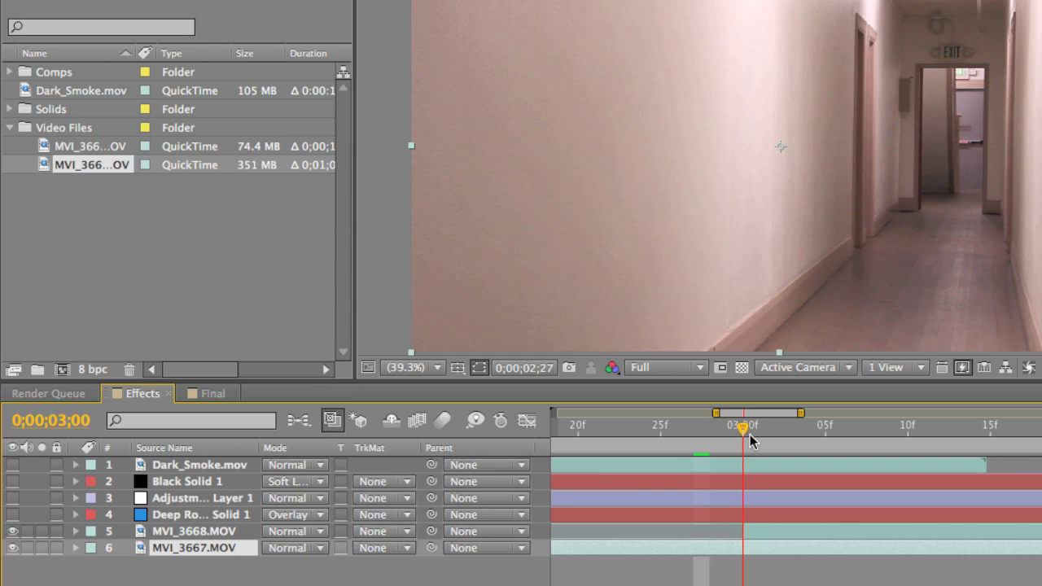
{"action": "left_click", "coordinate": [990, 429]}
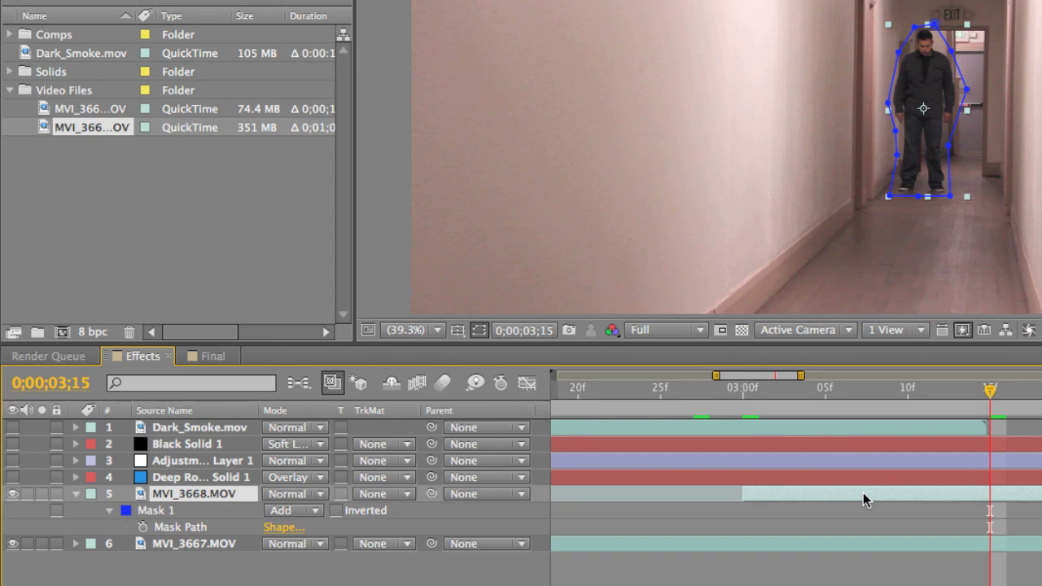
Step: At 0;00;03;00, reveal layer 5's keyframed properties with U and set Opacity to 100%
{"action": "left_click", "coordinate": [744, 393]}
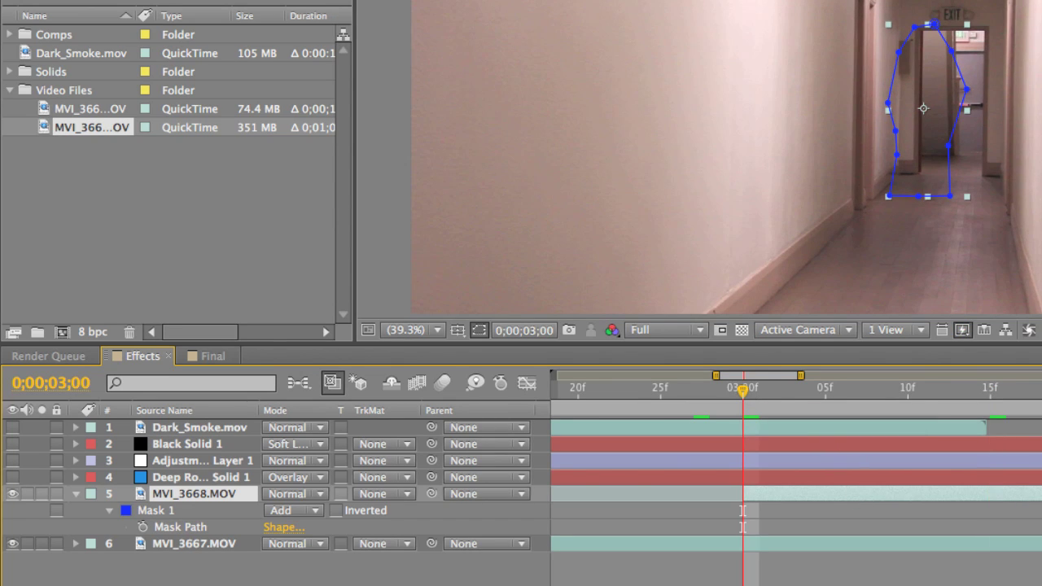
{"action": "left_click", "coordinate": [77, 493]}
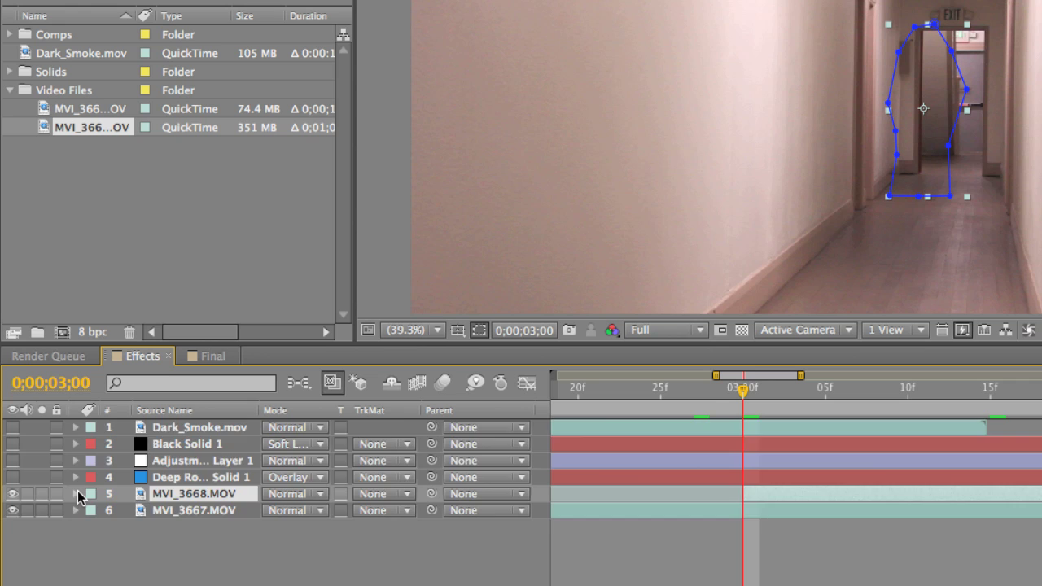
{"action": "left_click", "coordinate": [77, 493]}
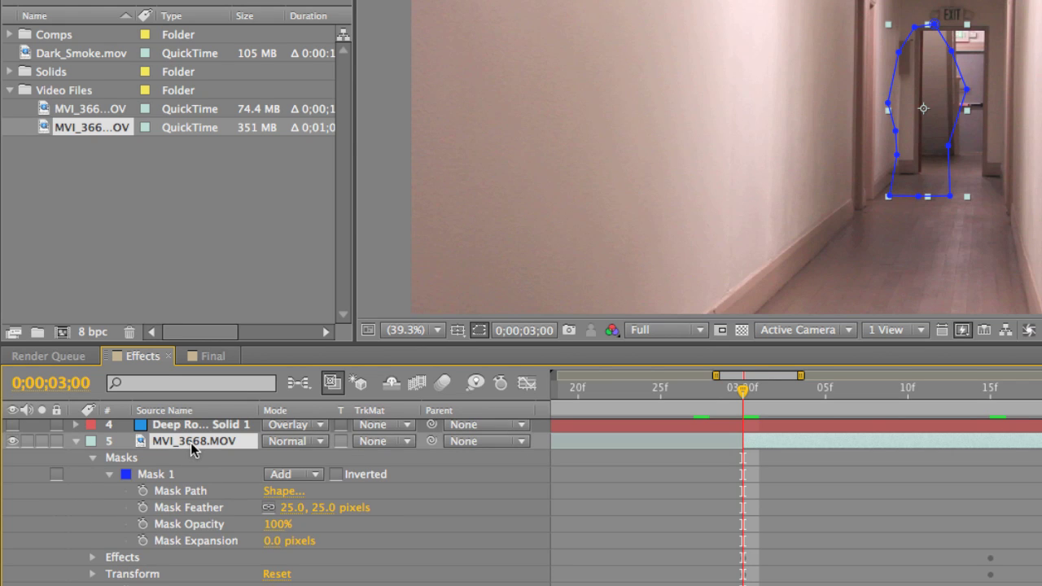
{"action": "key", "text": "u"}
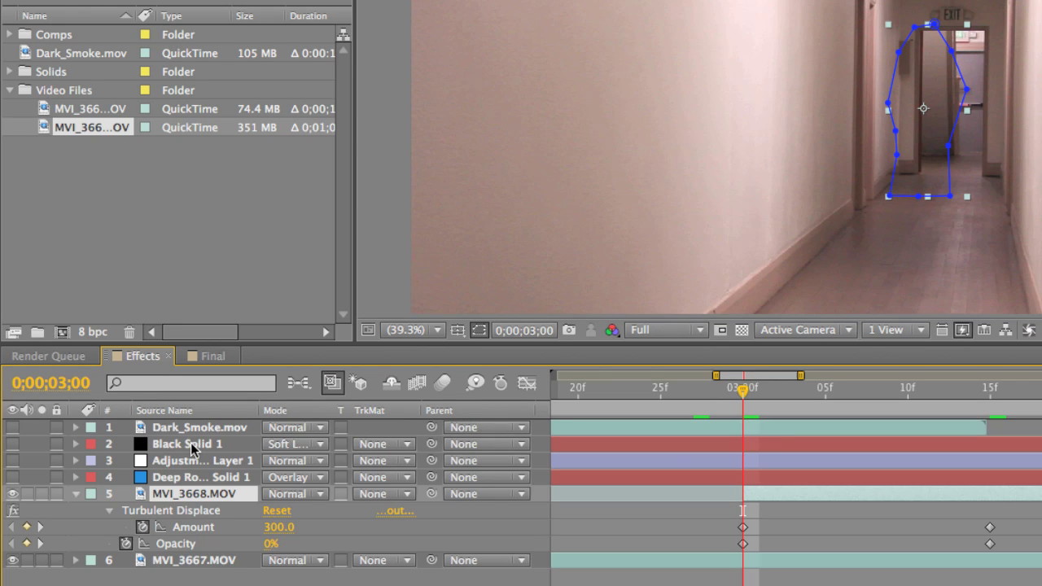
{"action": "left_click", "coordinate": [272, 545]}
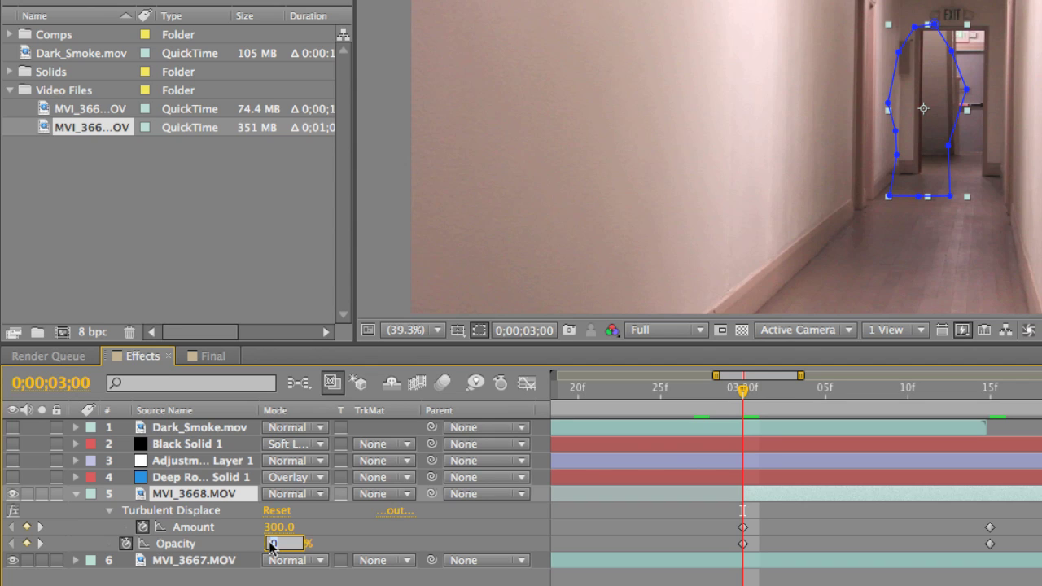
{"action": "type", "text": "100"}
{"action": "key", "text": "Return"}
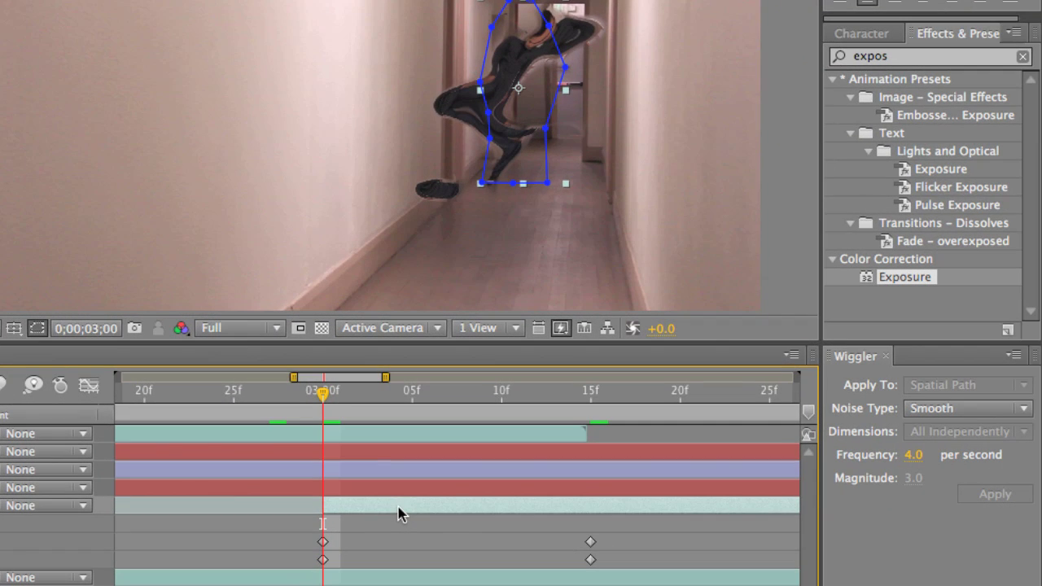
Step: Search 'turb', apply Turbulent Displace to MVI_3668.MOV, and show its Effect Controls
{"action": "left_click", "coordinate": [914, 57]}
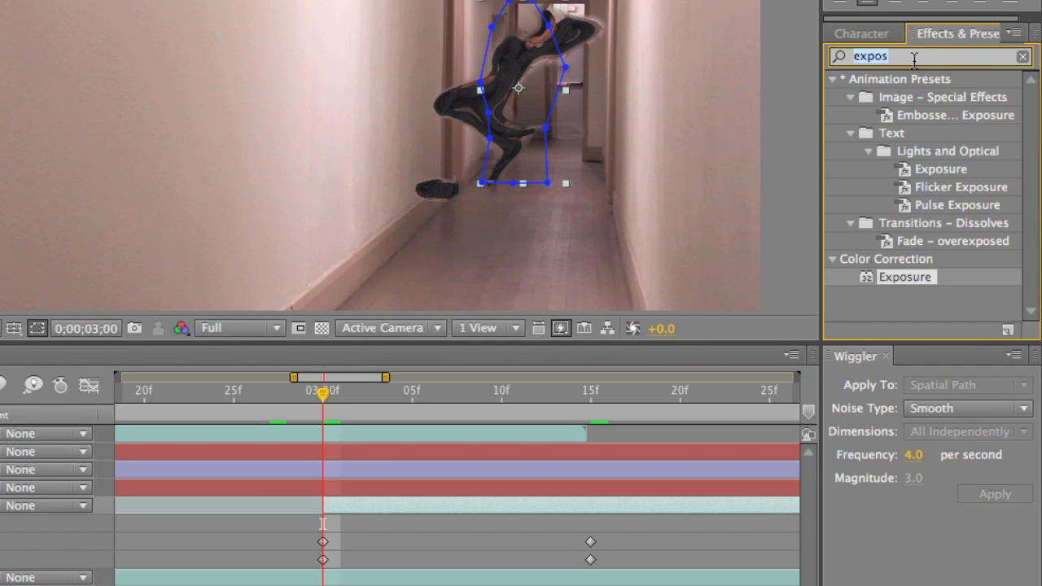
{"action": "type", "text": "turb"}
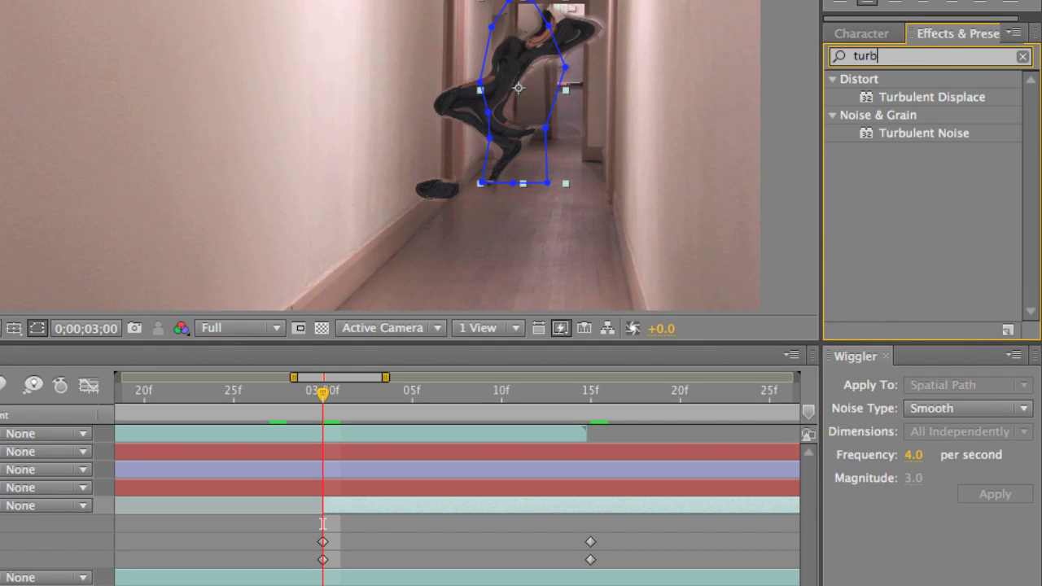
{"action": "left_click", "coordinate": [923, 97]}
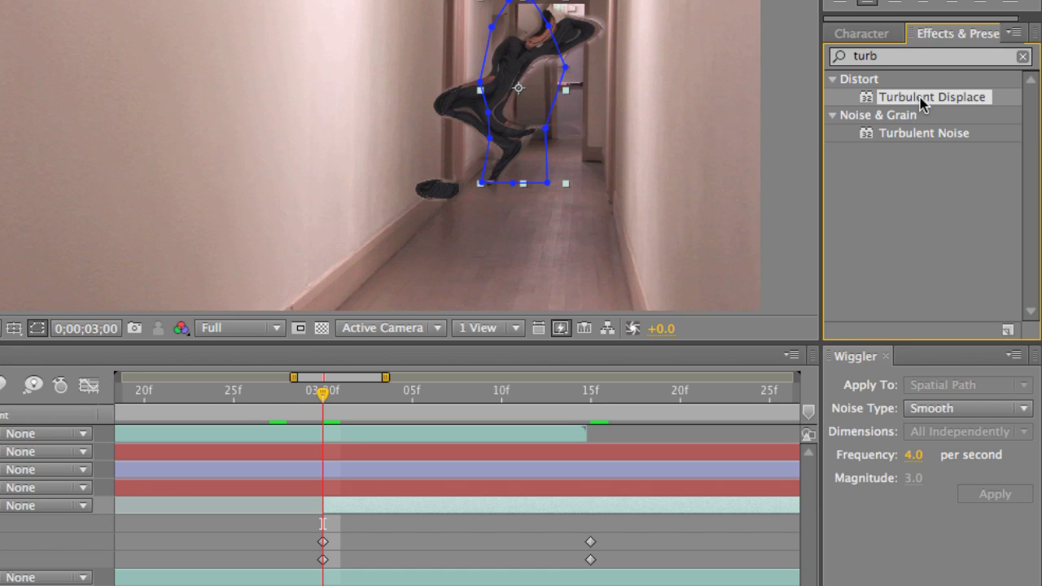
{"action": "left_click_drag", "start_coordinate": [922, 99], "coordinate": [942, 233]}
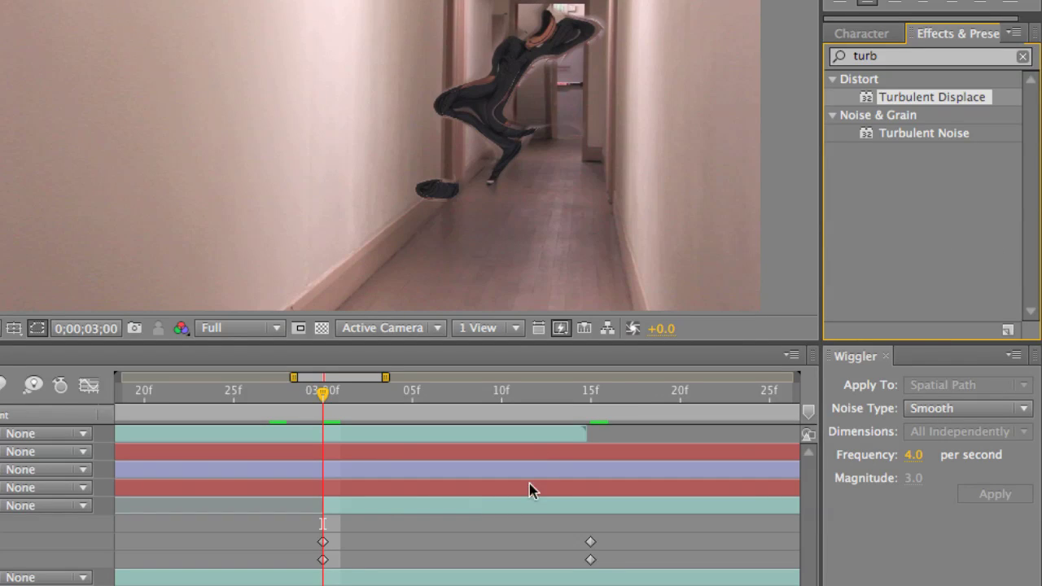
{"action": "left_click", "coordinate": [527, 508]}
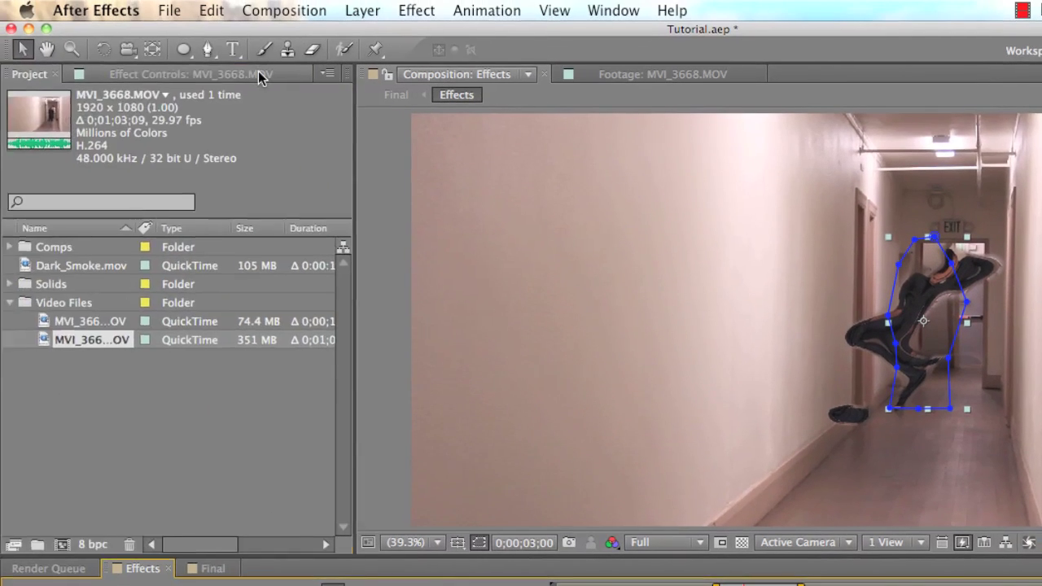
{"action": "left_click", "coordinate": [259, 74]}
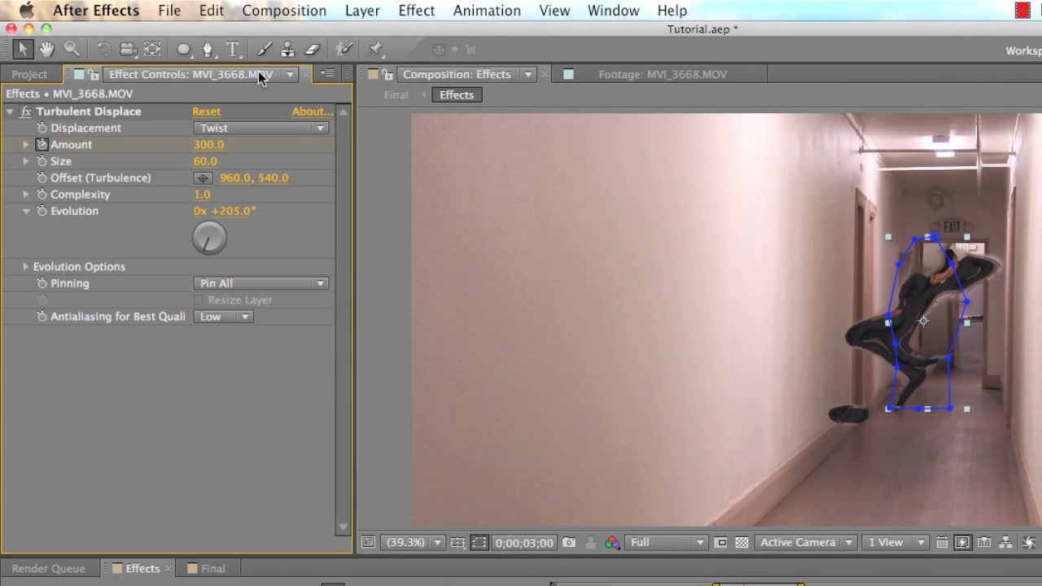
Step: Keep Twist as the displacement type and set Turbulent Displace Amount to 300
{"action": "left_click", "coordinate": [131, 114]}
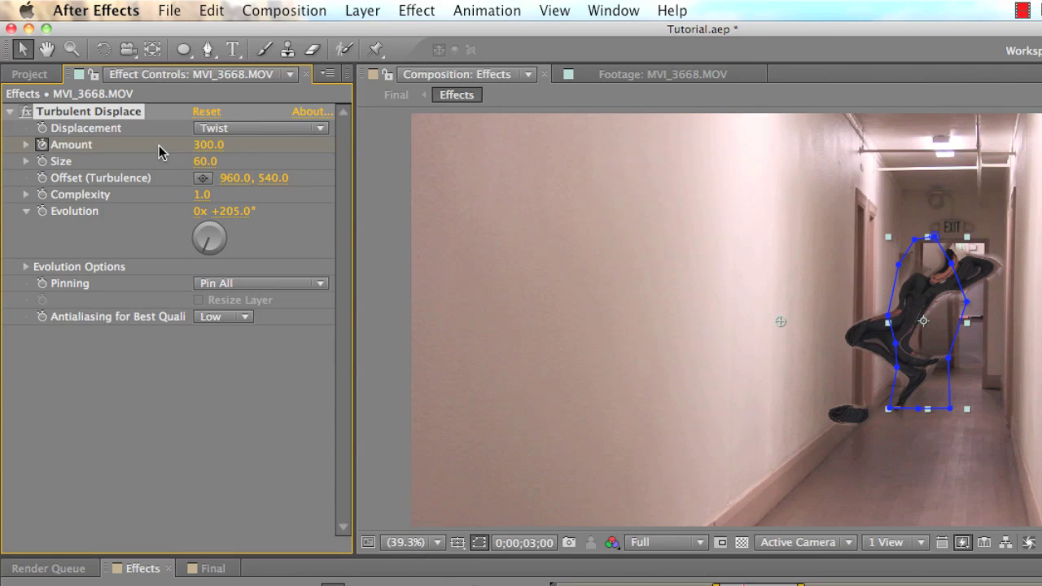
{"action": "left_click", "coordinate": [218, 130]}
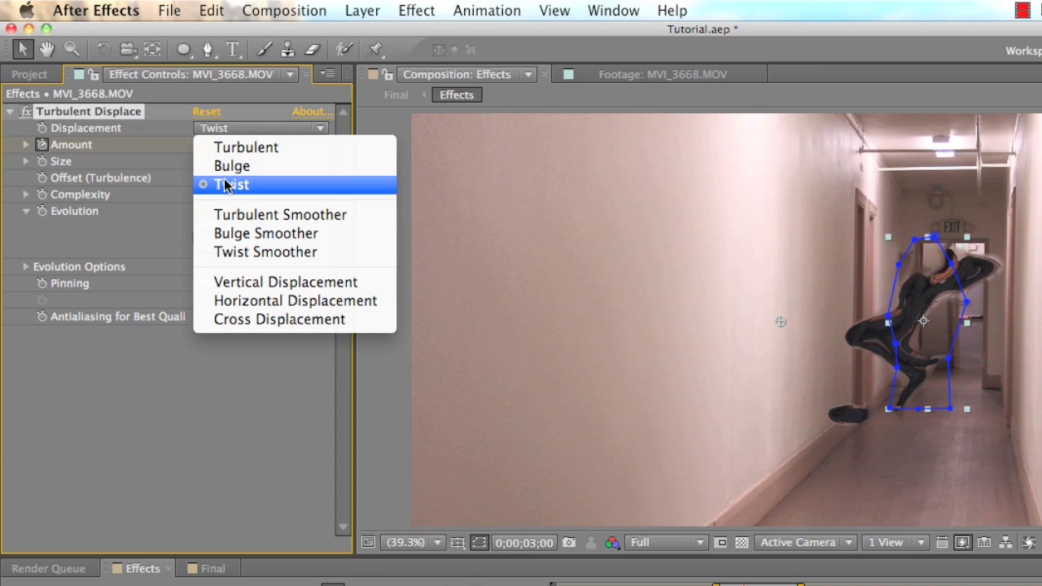
{"action": "left_click", "coordinate": [225, 127]}
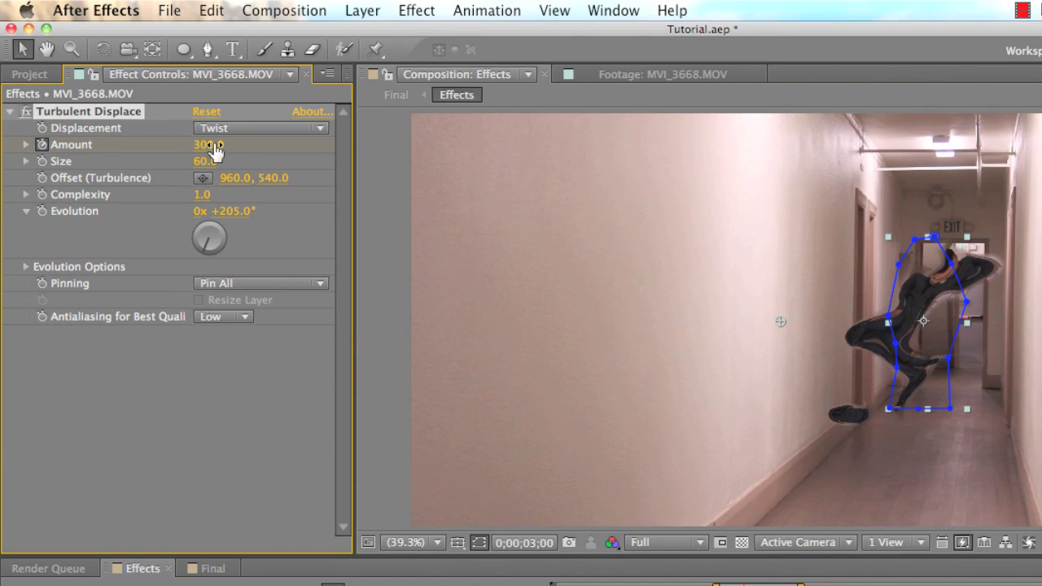
{"action": "left_click_drag", "start_coordinate": [214, 150], "coordinate": [200, 122]}
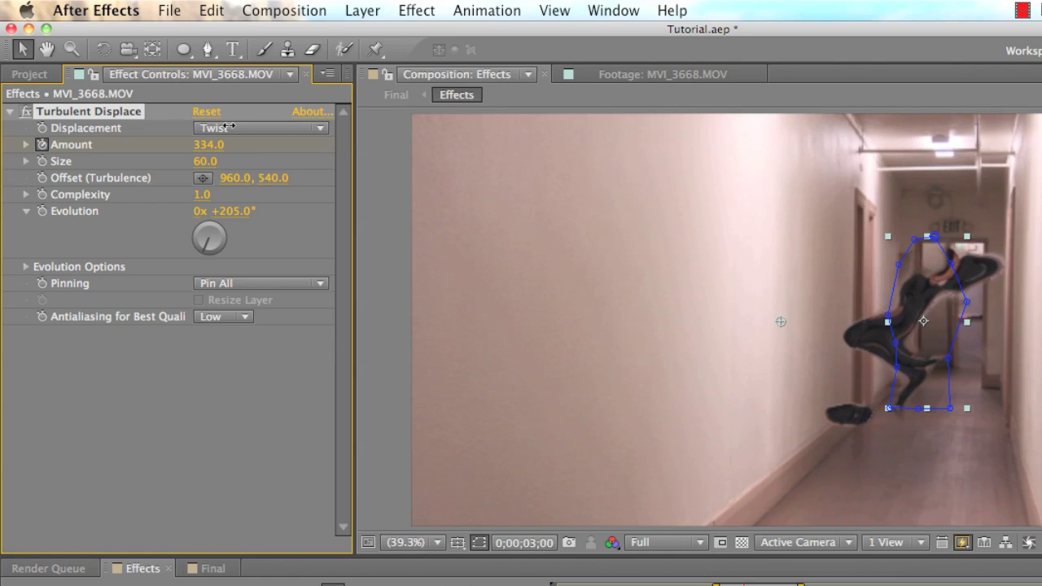
{"action": "left_click", "coordinate": [213, 145]}
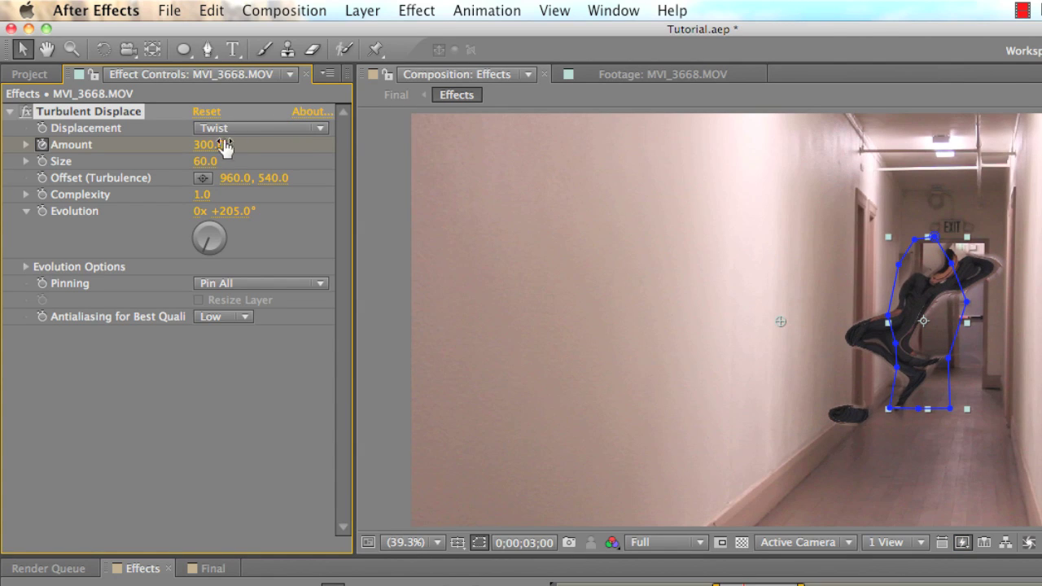
{"action": "type", "text": "300"}
{"action": "key", "text": "Return"}
Step: Step frame by frame through the untwisting from 3;00, then play back the twist animation
{"action": "key", "text": "space"}
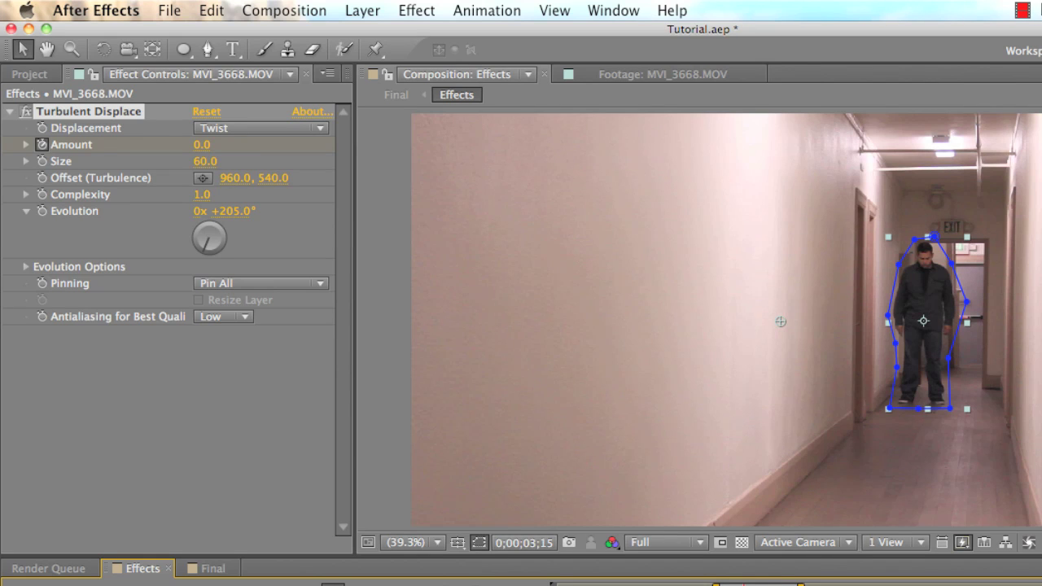
{"action": "key", "text": "space"}
{"action": "key", "text": "Page_Down"}
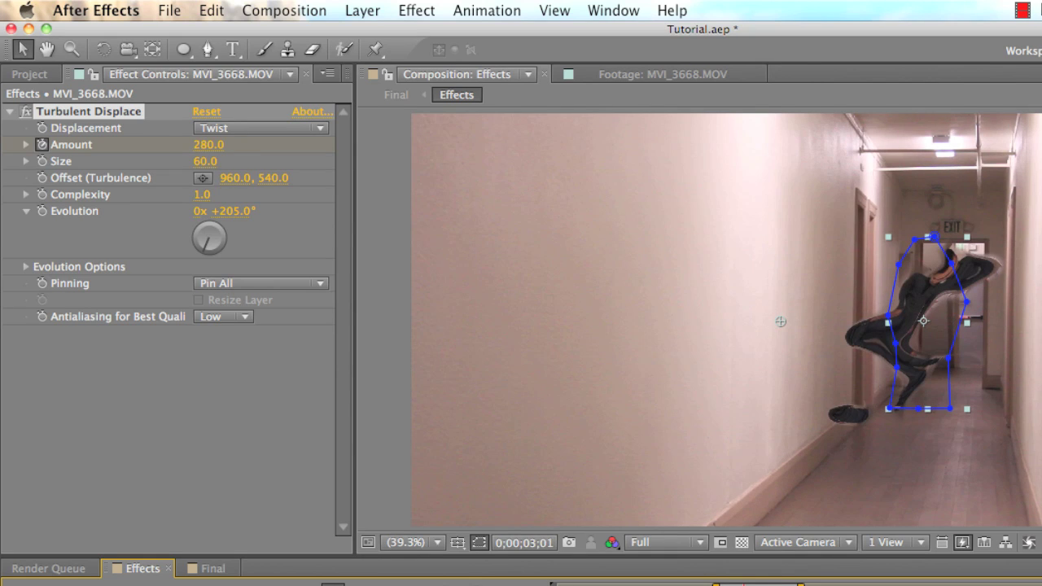
{"action": "key", "text": "Page_Down"}
{"action": "key", "text": "Page_Down"}
{"action": "key", "text": "Page_Down"}
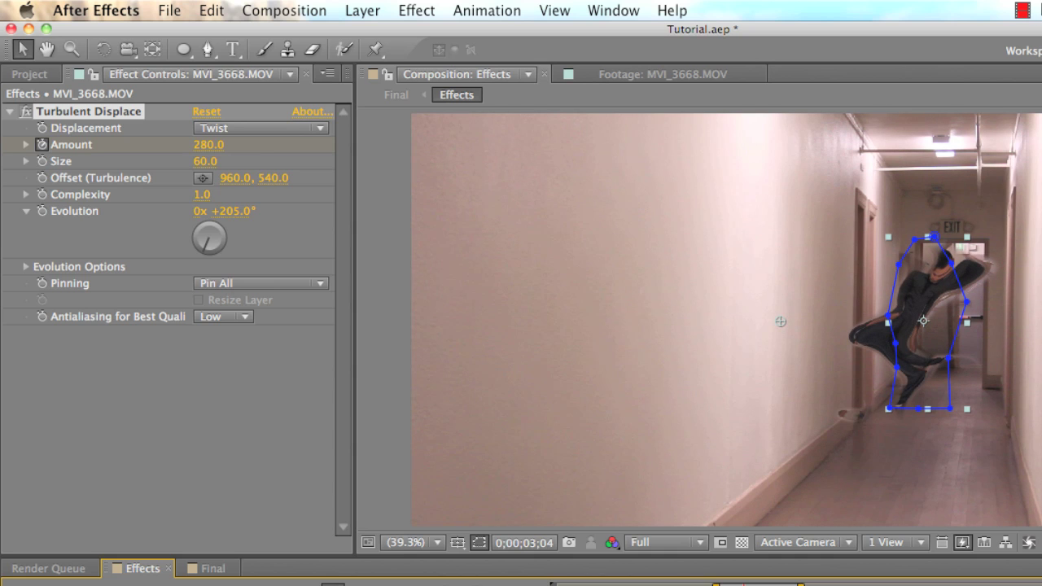
{"action": "key", "text": "Page_Down"}
{"action": "key", "text": "Page_Down"}
{"action": "key", "text": "Page_Down"}
{"action": "key", "text": "Page_Down"}
{"action": "key", "text": "Page_Down"}
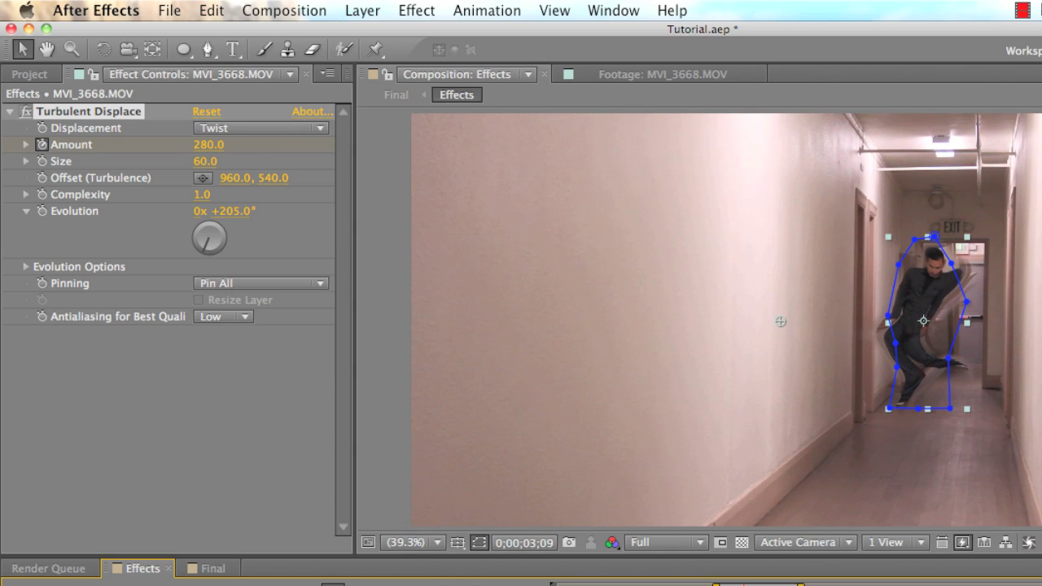
{"action": "key", "text": "Page_Down"}
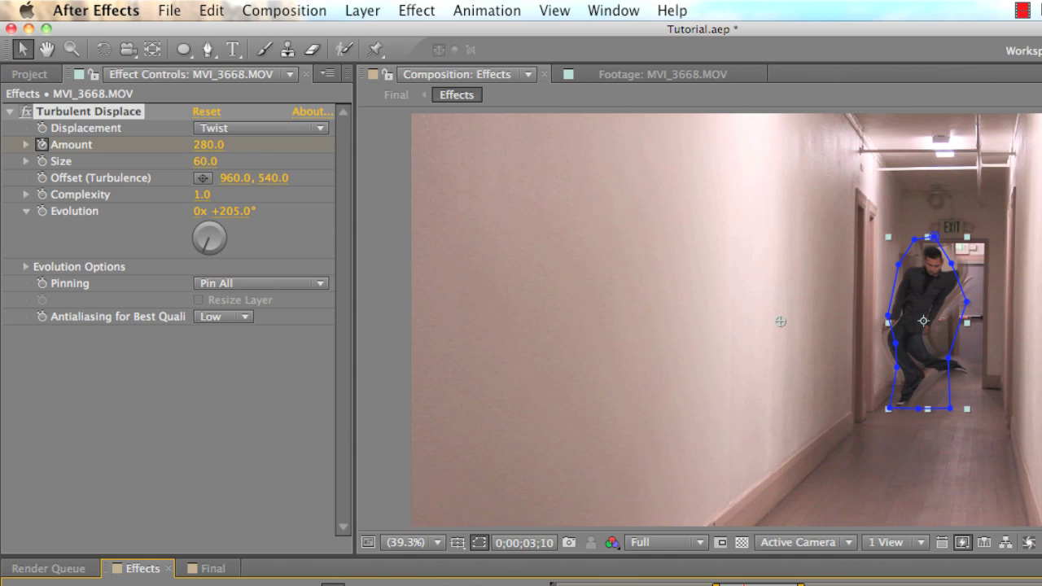
{"action": "key", "text": "Page_Down"}
{"action": "key", "text": "Page_Down"}
{"action": "key", "text": "Page_Down"}
{"action": "key", "text": "Page_Down"}
{"action": "key", "text": "Page_Down"}
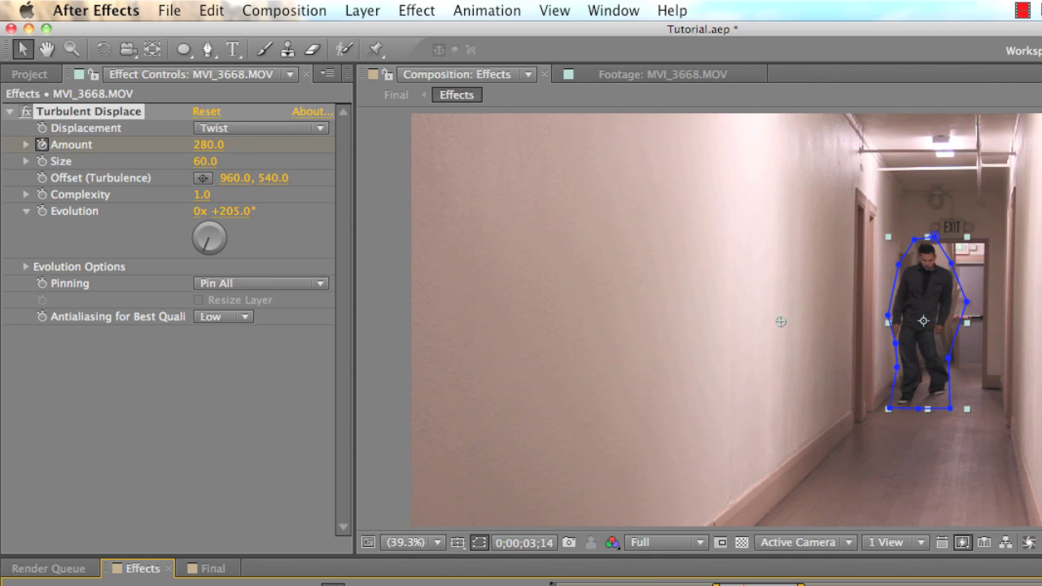
{"action": "key", "text": "Page_Up"}
{"action": "key", "text": "Page_Up"}
{"action": "key", "text": "Page_Up"}
{"action": "key", "text": "Page_Up"}
{"action": "key", "text": "Page_Up"}
{"action": "key", "text": "Page_Down"}
{"action": "key", "text": "Page_Down"}
{"action": "key", "text": "Page_Down"}
{"action": "key", "text": "Page_Down"}
{"action": "key", "text": "Page_Down"}
{"action": "key", "text": "Page_Down"}
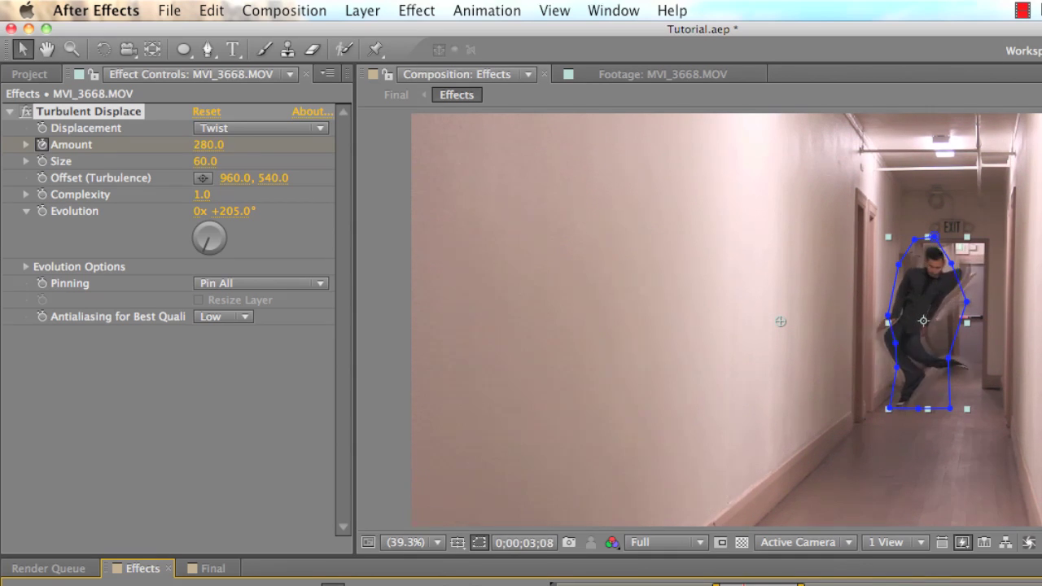
{"action": "key", "text": "F2"}
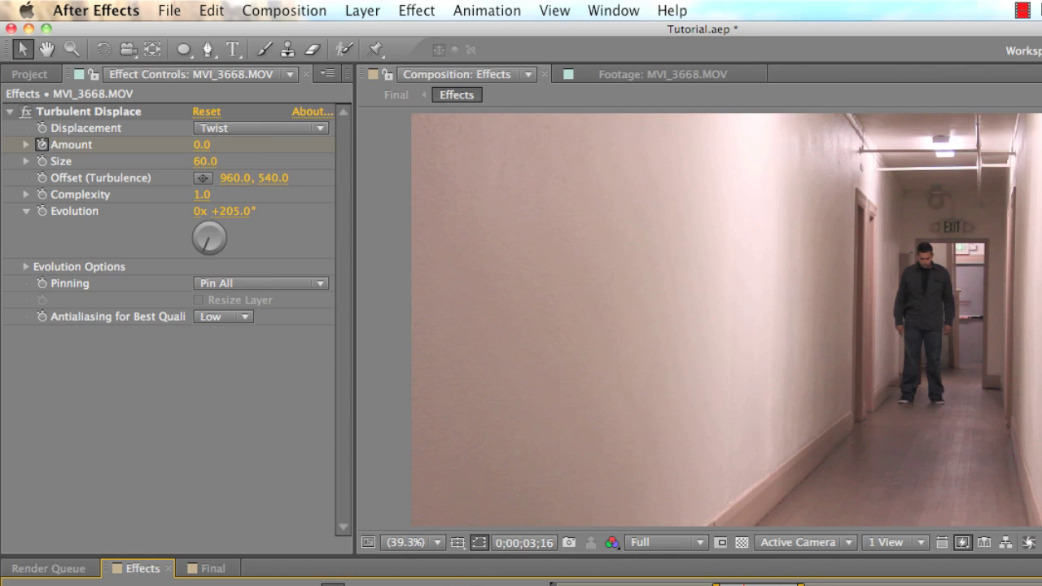
{"action": "key", "text": "j"}
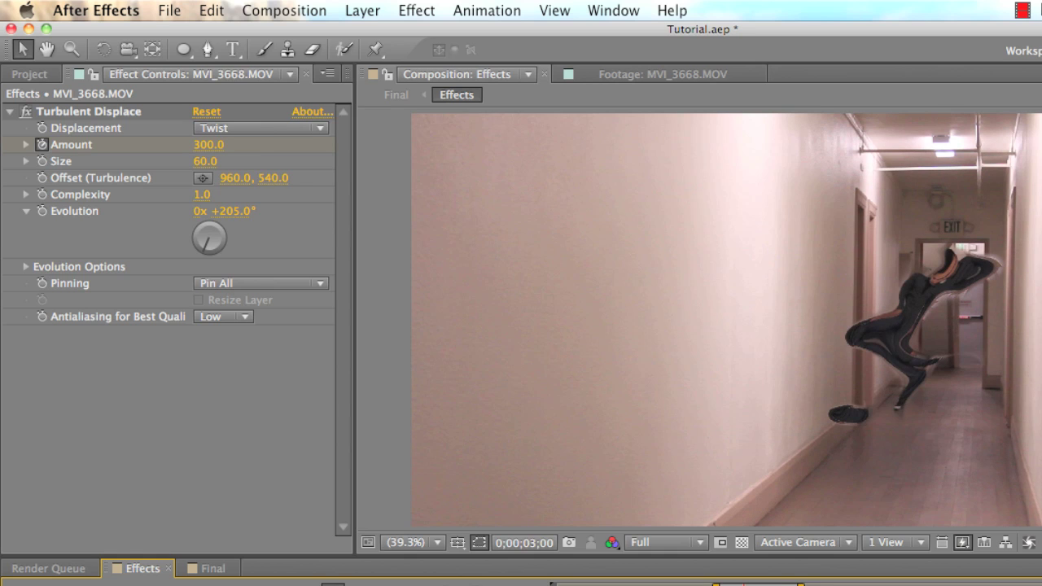
{"action": "key", "text": "space"}
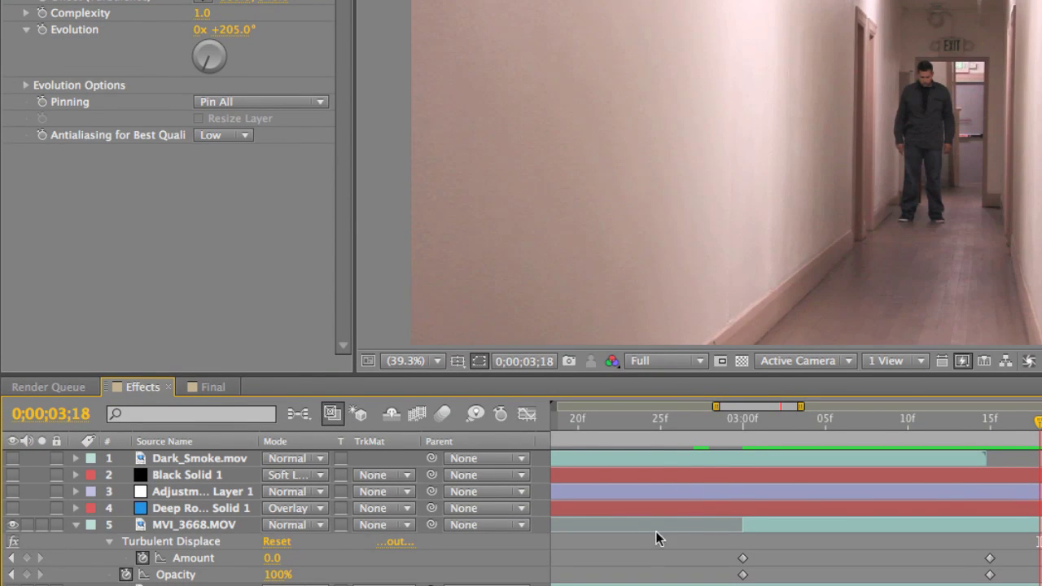
Step: Set the figure's Opacity to 0% at 0;00;03;00
{"action": "left_click", "coordinate": [742, 427]}
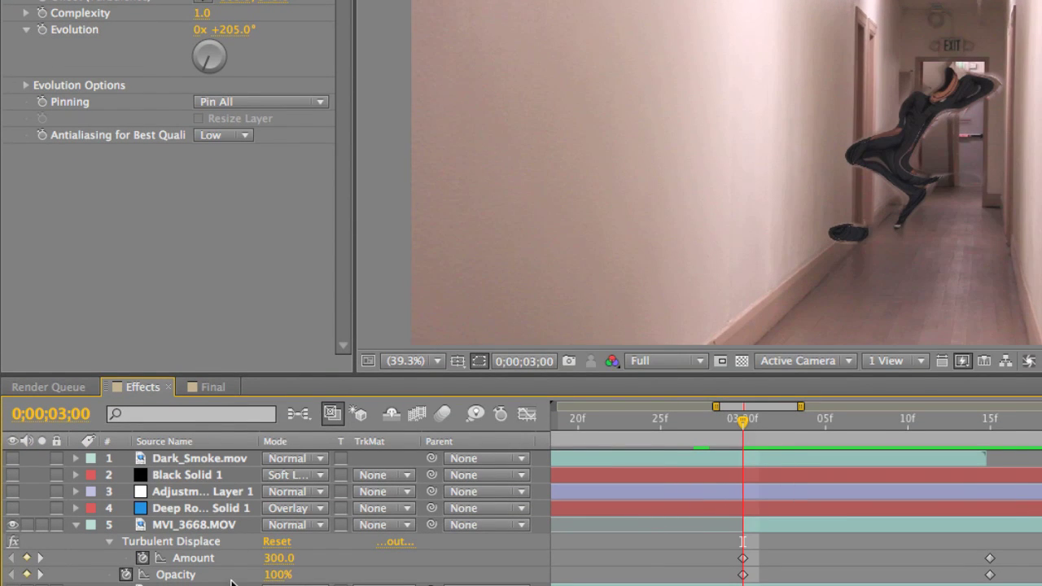
{"action": "left_click", "coordinate": [278, 575]}
{"action": "type", "text": "0"}
{"action": "key", "text": "Return"}
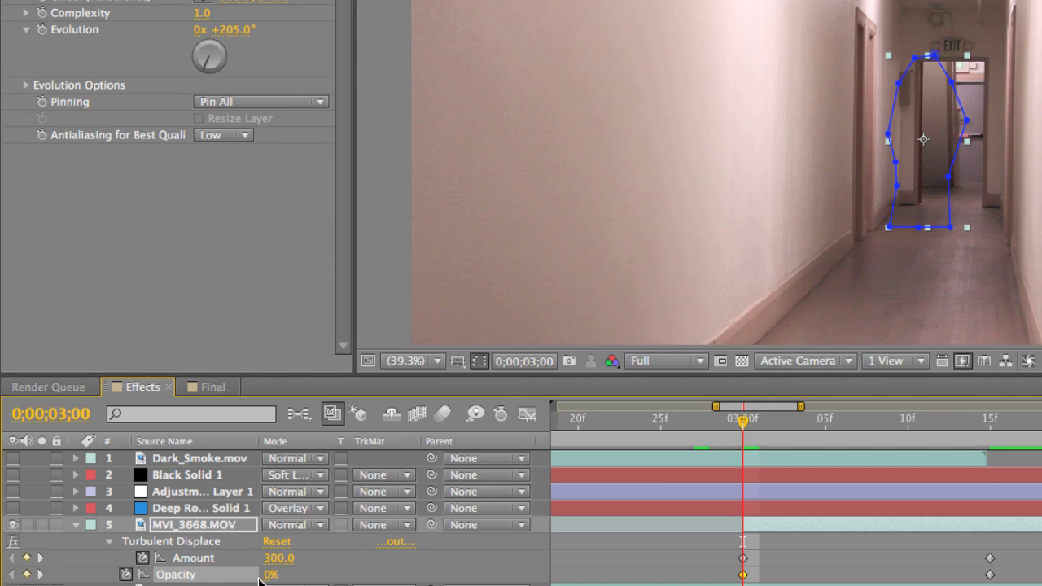
Step: Make Dark_Smoke.mov visible, zoom out the timeline, and bring up the smoke layer's context menu
{"action": "left_click", "coordinate": [11, 459]}
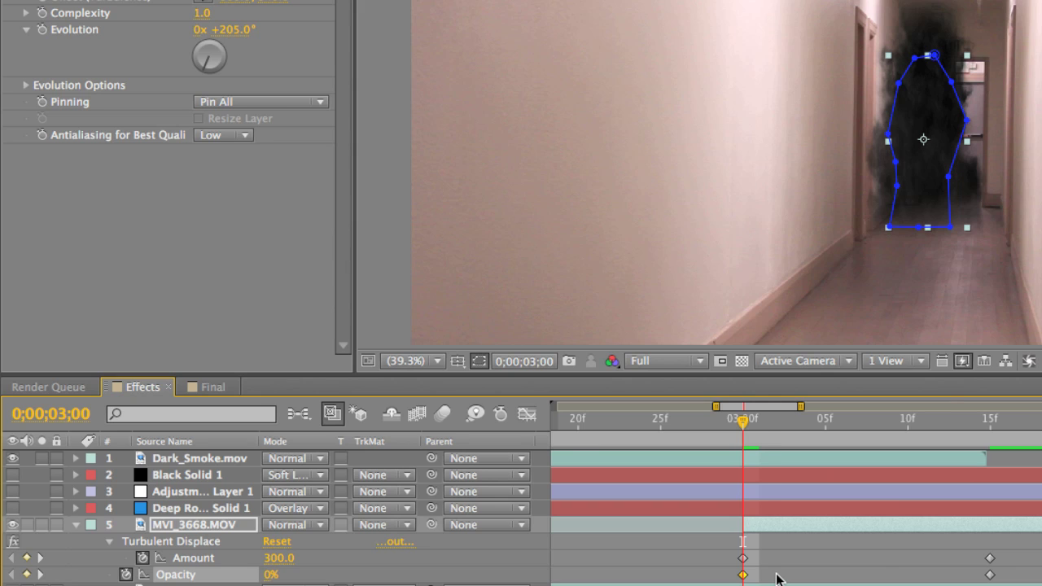
{"action": "key", "text": "minus"}
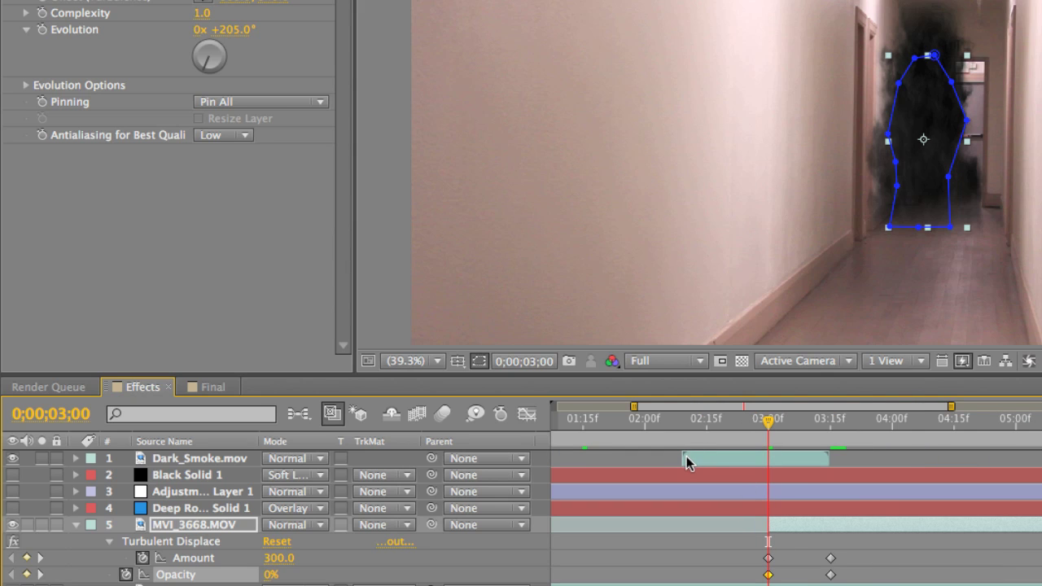
{"action": "left_click", "coordinate": [817, 464]}
{"action": "right_click", "coordinate": [815, 462]}
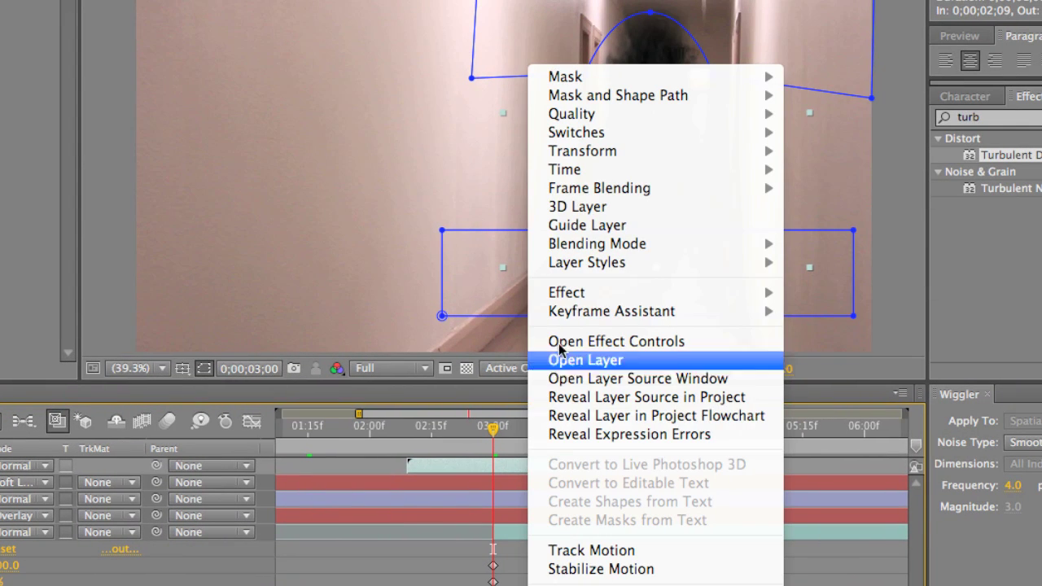
Step: Time-stretch Dark_Smoke.mov with a stretch factor of 7, shortening it to 0;00;01;06
{"action": "mouse_move", "coordinate": [601, 169]}
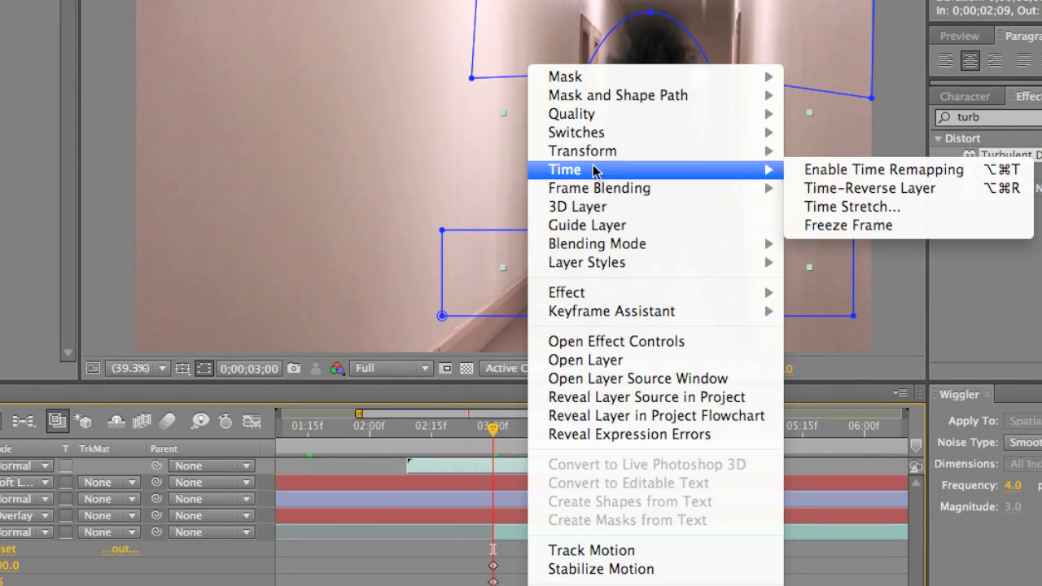
{"action": "left_click", "coordinate": [810, 206]}
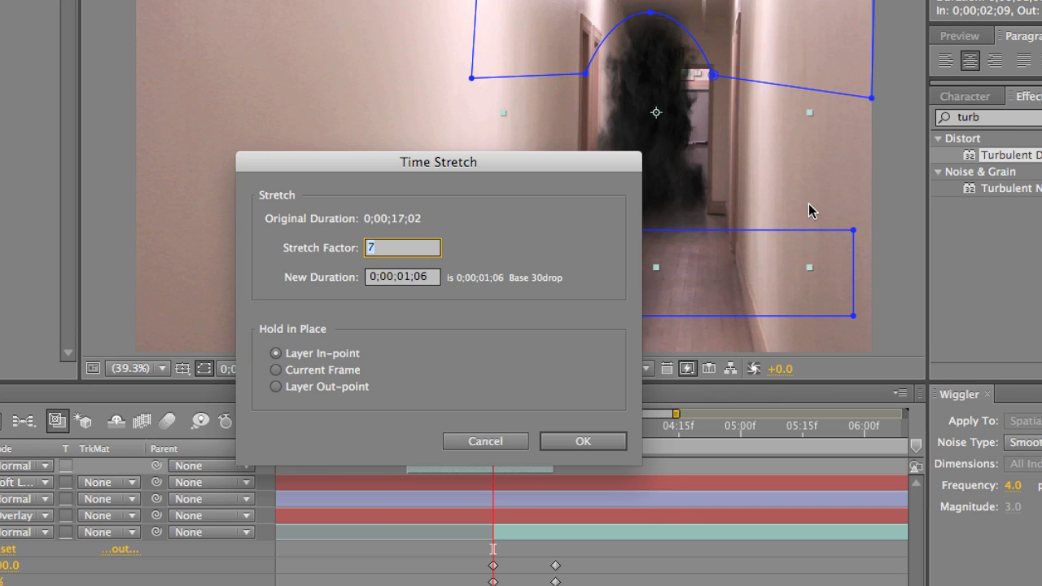
{"action": "left_click", "coordinate": [565, 439]}
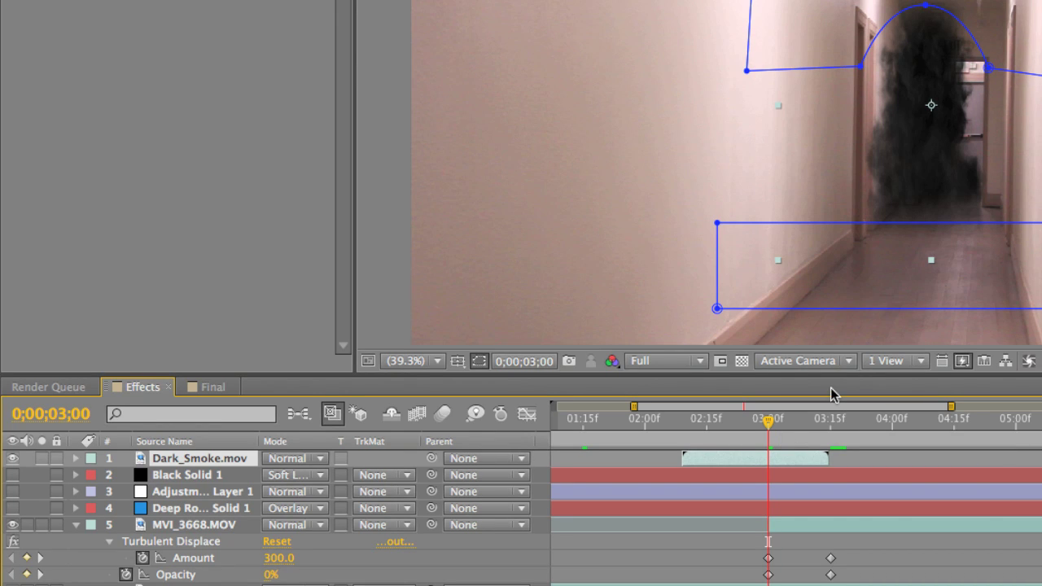
{"action": "mouse_move", "coordinate": [768, 421]}
{"action": "left_mouse_down"}
{"action": "mouse_move", "coordinate": [694, 422]}
{"action": "mouse_move", "coordinate": [768, 423]}
{"action": "left_mouse_up"}
{"action": "left_click_drag", "start_coordinate": [767, 423], "coordinate": [699, 416]}
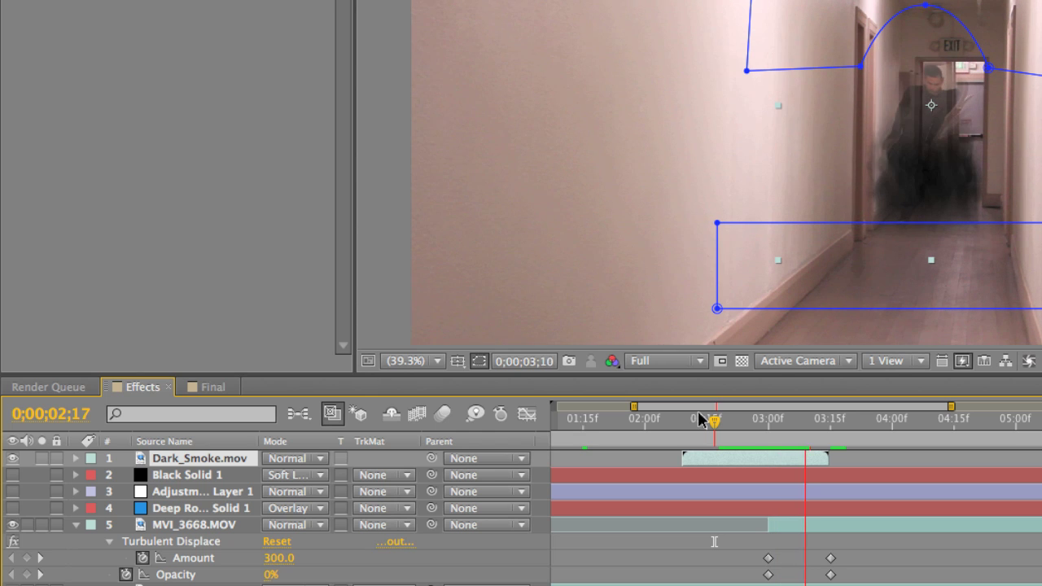
{"action": "left_click", "coordinate": [700, 420]}
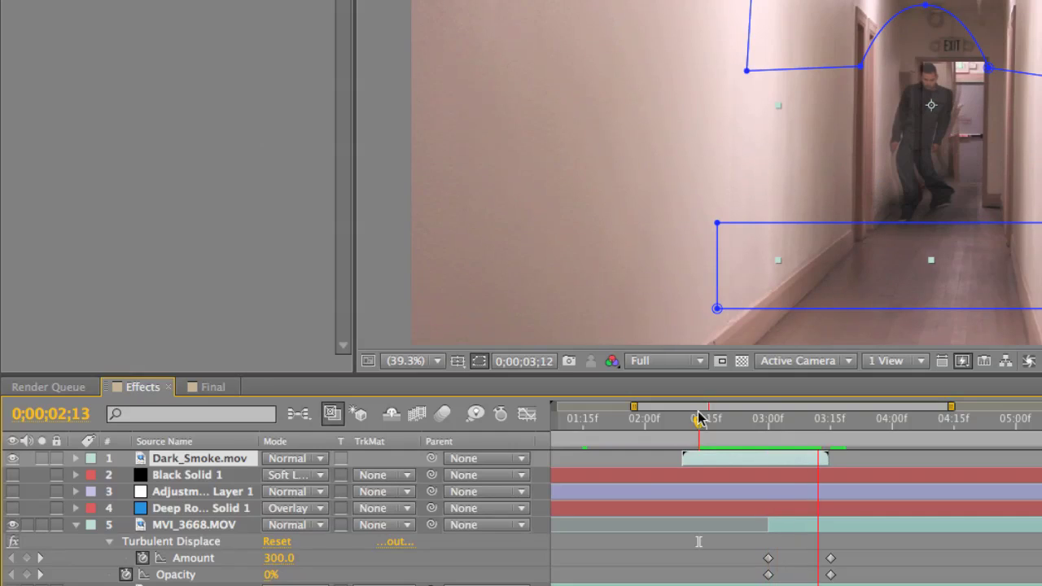
{"action": "key", "text": "space"}
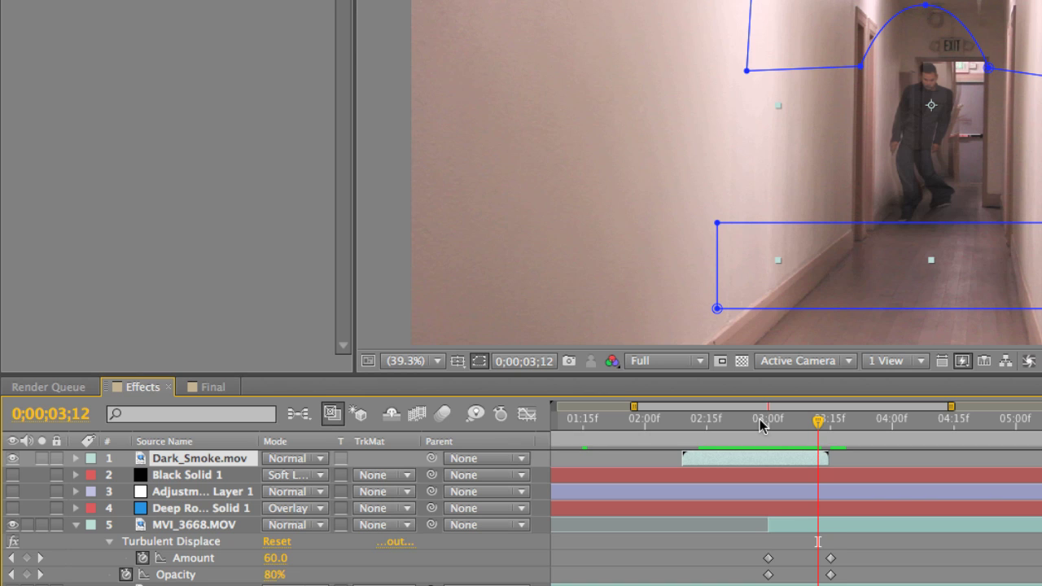
{"action": "left_click", "coordinate": [712, 422]}
{"action": "key", "text": "space"}
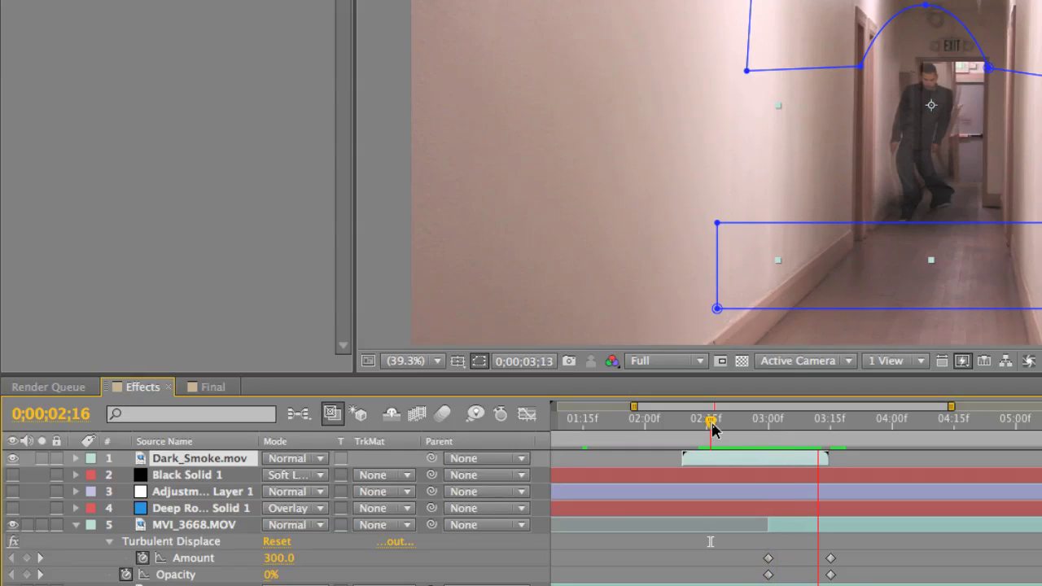
{"action": "key", "text": "space"}
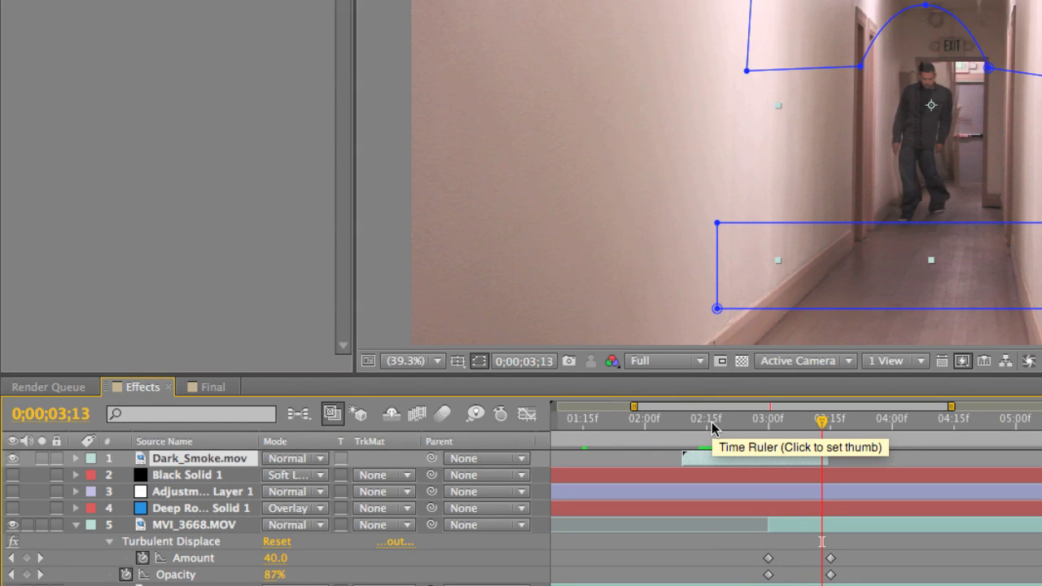
{"action": "left_click_drag", "start_coordinate": [712, 426], "coordinate": [719, 421]}
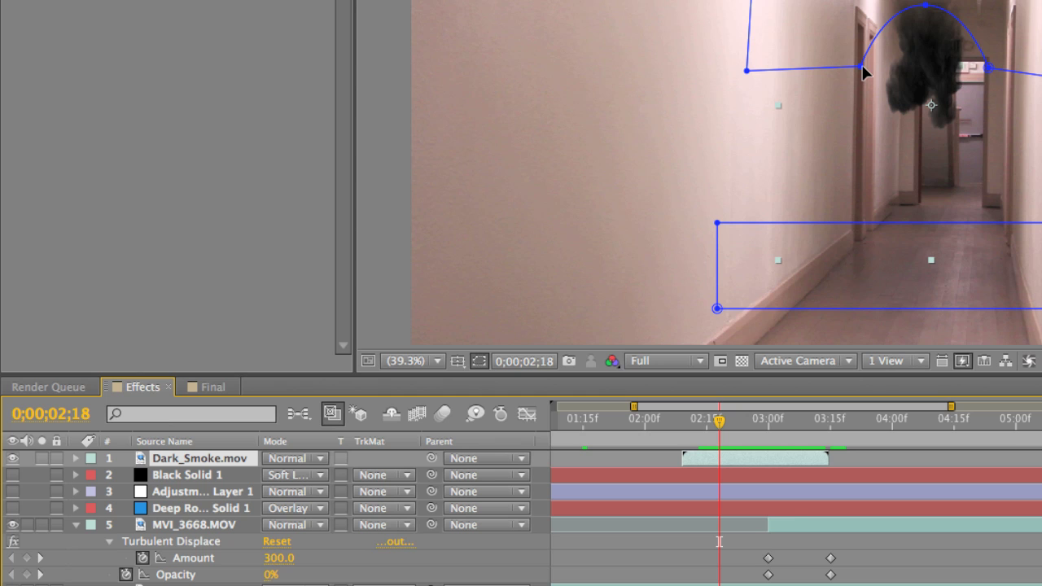
Step: Preview the smoke transition, then enable the deep blue solid, Adjustment Layer 1 and Black Solid 1
{"action": "left_click", "coordinate": [668, 573]}
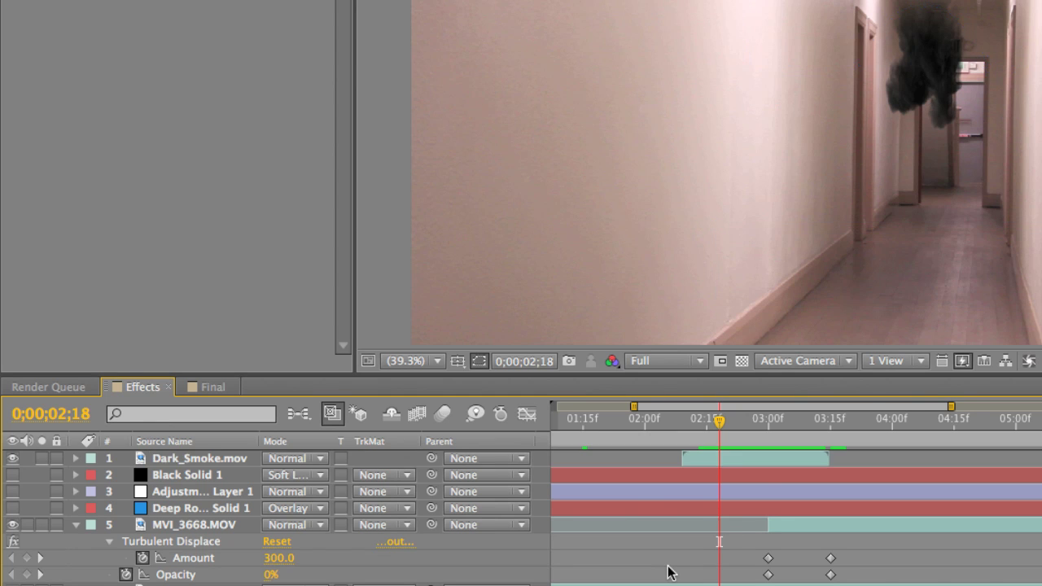
{"action": "key", "text": "space"}
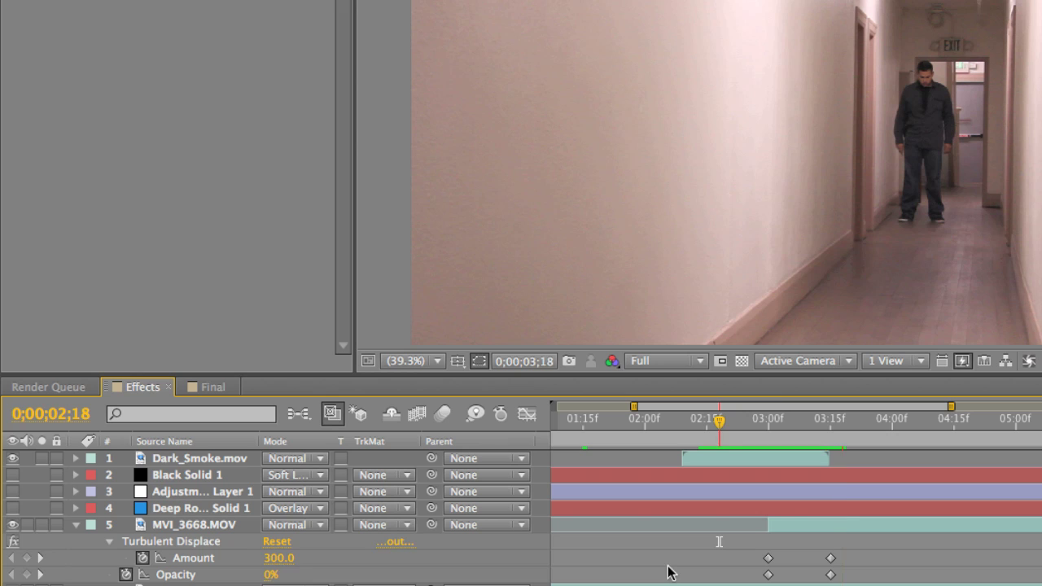
{"action": "key", "text": "space"}
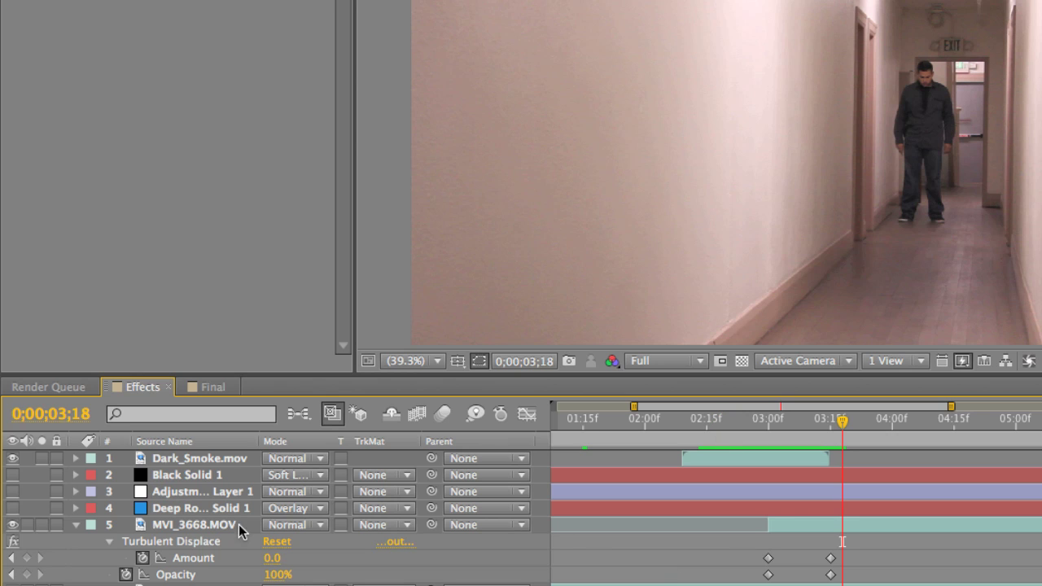
{"action": "left_click", "coordinate": [12, 508]}
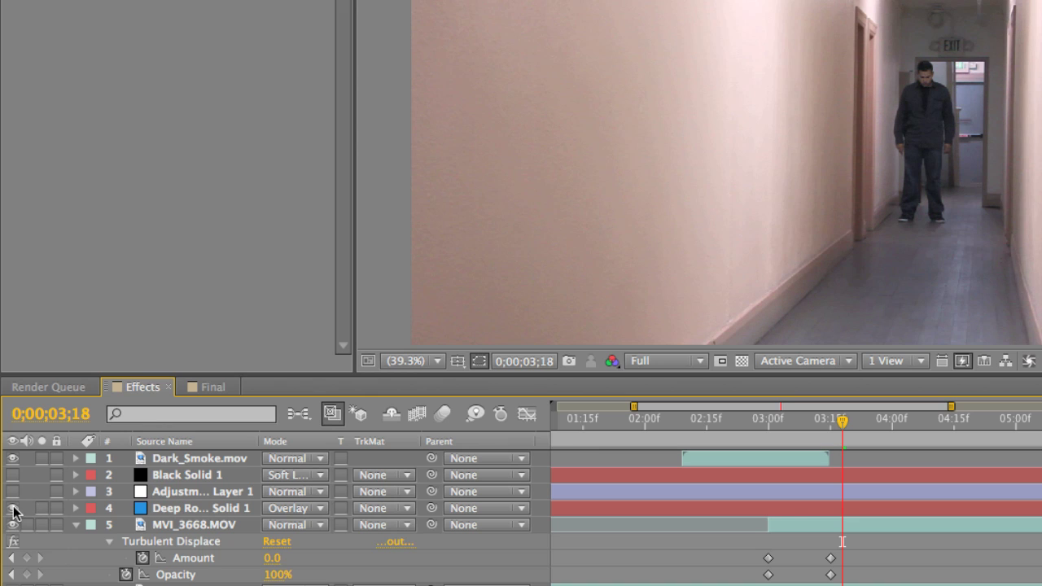
{"action": "left_click", "coordinate": [13, 493]}
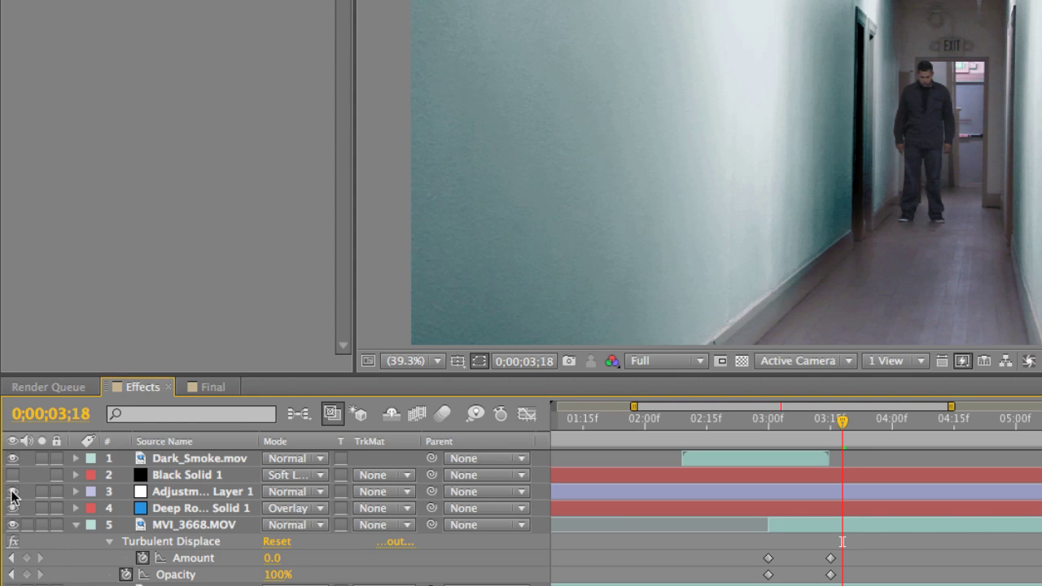
{"action": "left_click", "coordinate": [13, 476]}
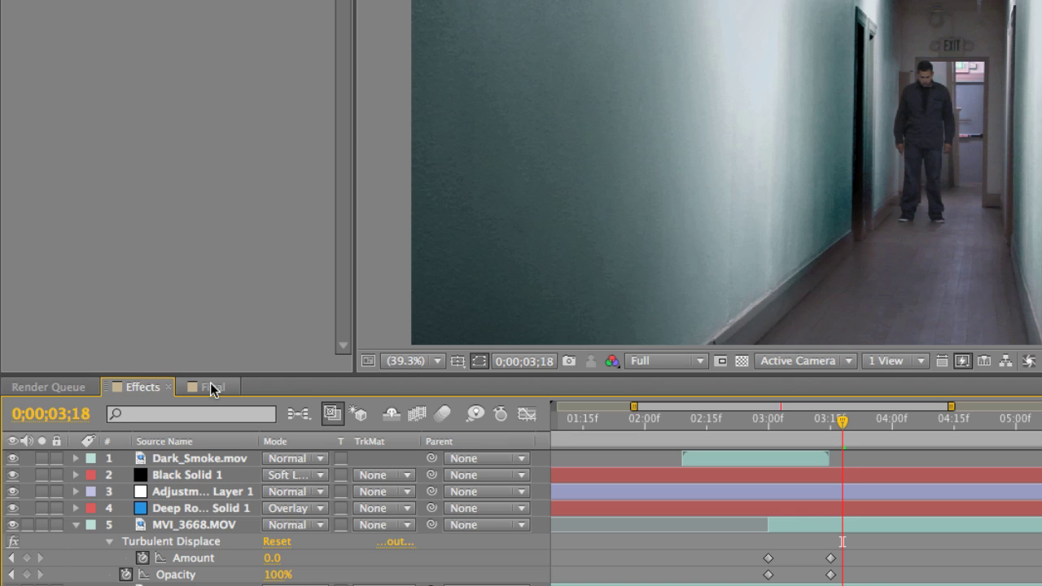
Step: Return to the Effects composition and open its Composition Settings (1920x1080, 29.97 fps) with Ctrl+K
{"action": "left_click", "coordinate": [163, 458]}
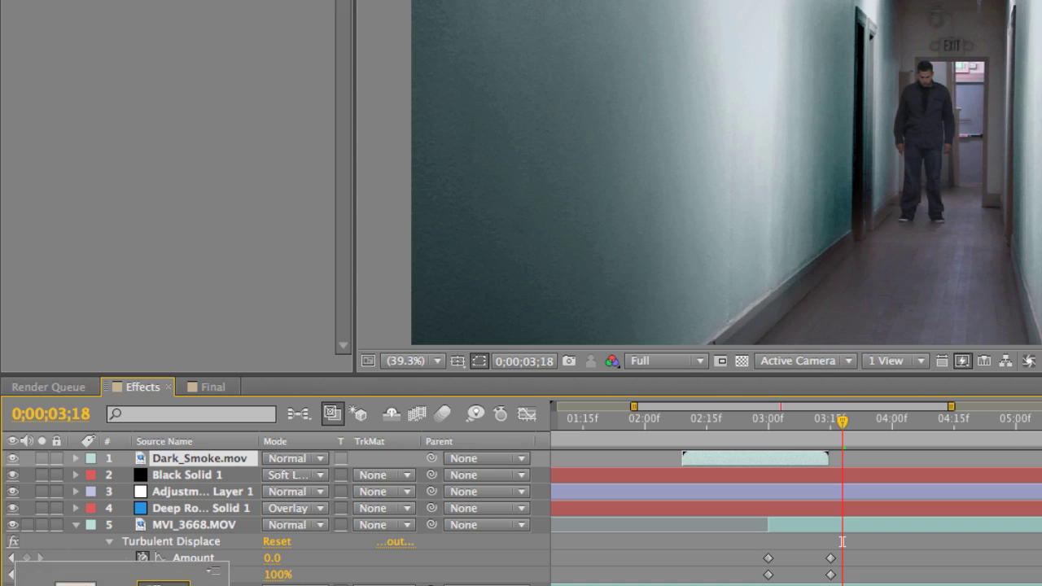
{"action": "left_click", "coordinate": [842, 542]}
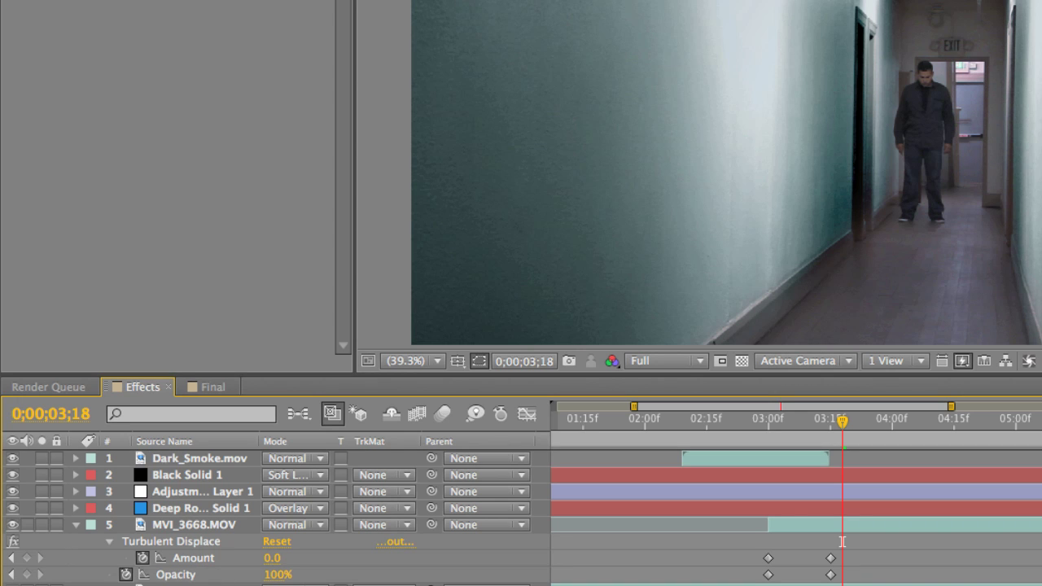
{"action": "left_click", "coordinate": [205, 388]}
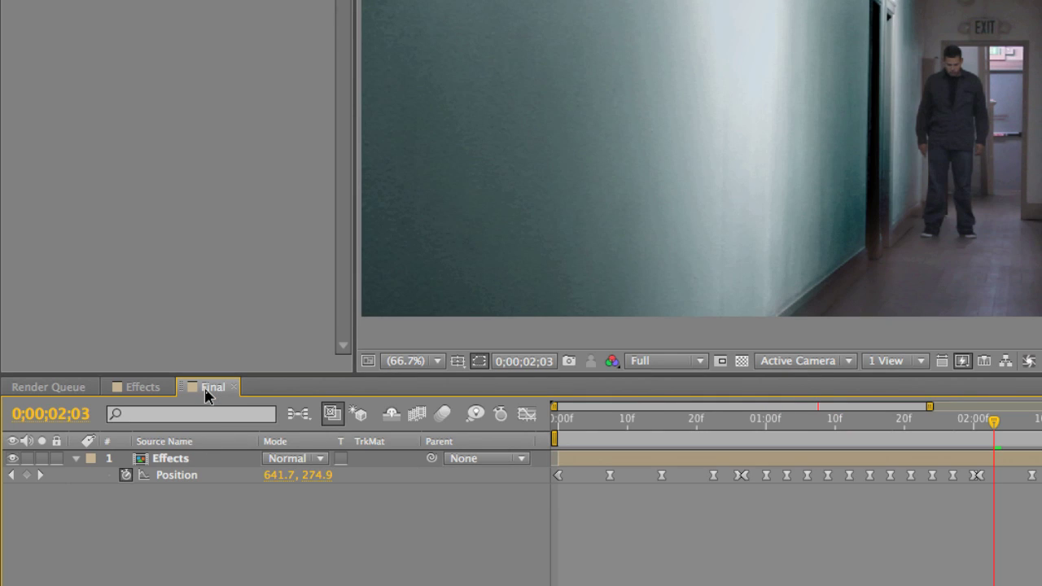
{"action": "left_click", "coordinate": [152, 387]}
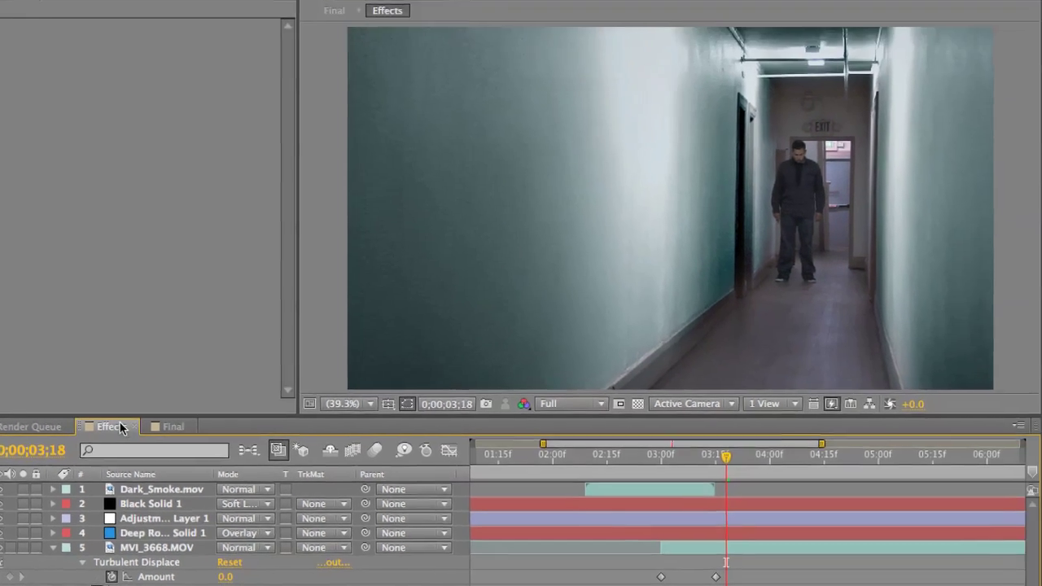
{"action": "key", "text": "ctrl+k"}
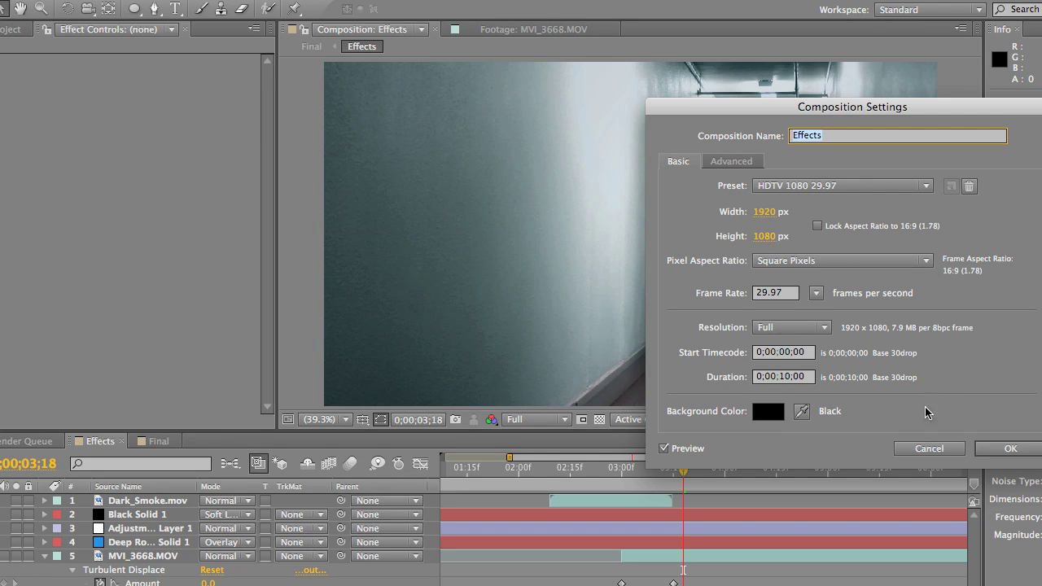
Step: Close the Effects settings, then confirm the Final composition is 1280x550 and close its settings
{"action": "left_click", "coordinate": [925, 448]}
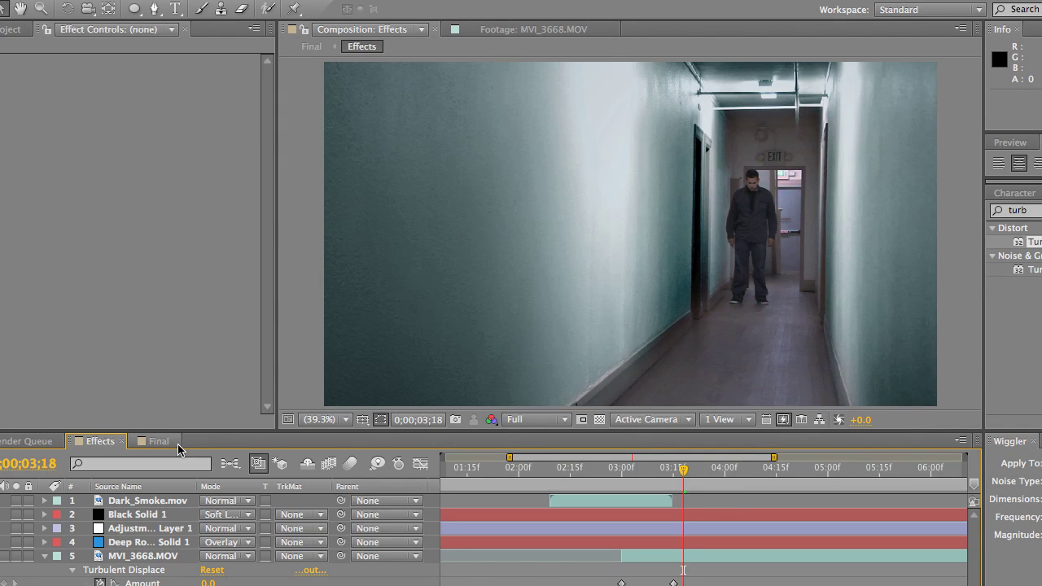
{"action": "left_click", "coordinate": [176, 445]}
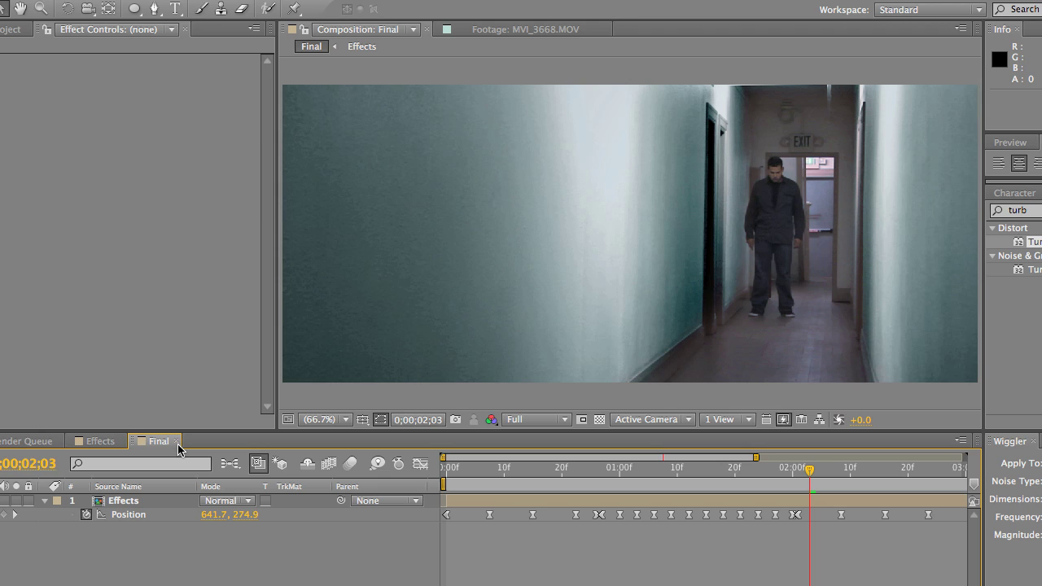
{"action": "key", "text": "ctrl+k"}
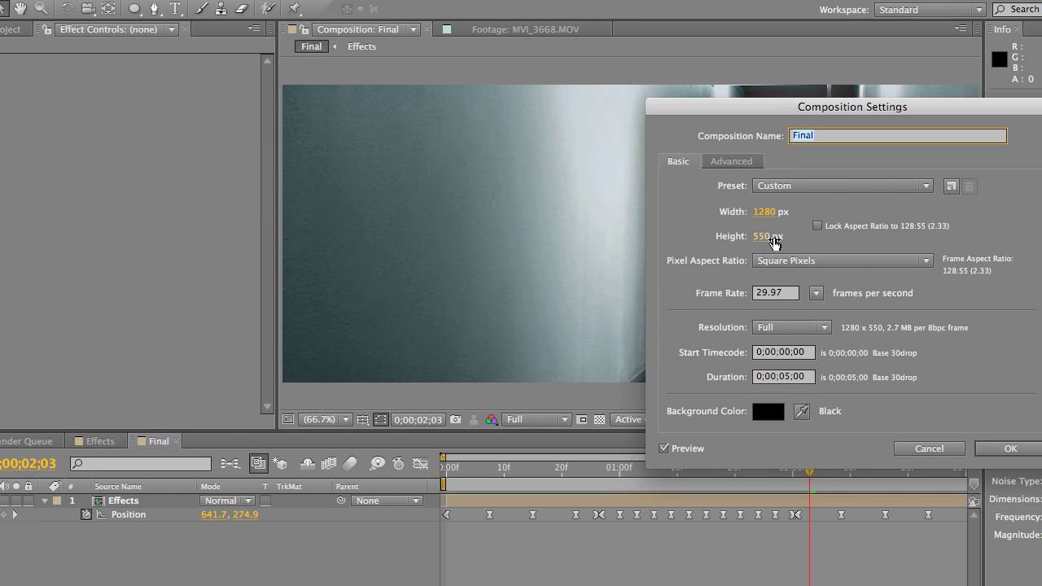
{"action": "left_click", "coordinate": [929, 448]}
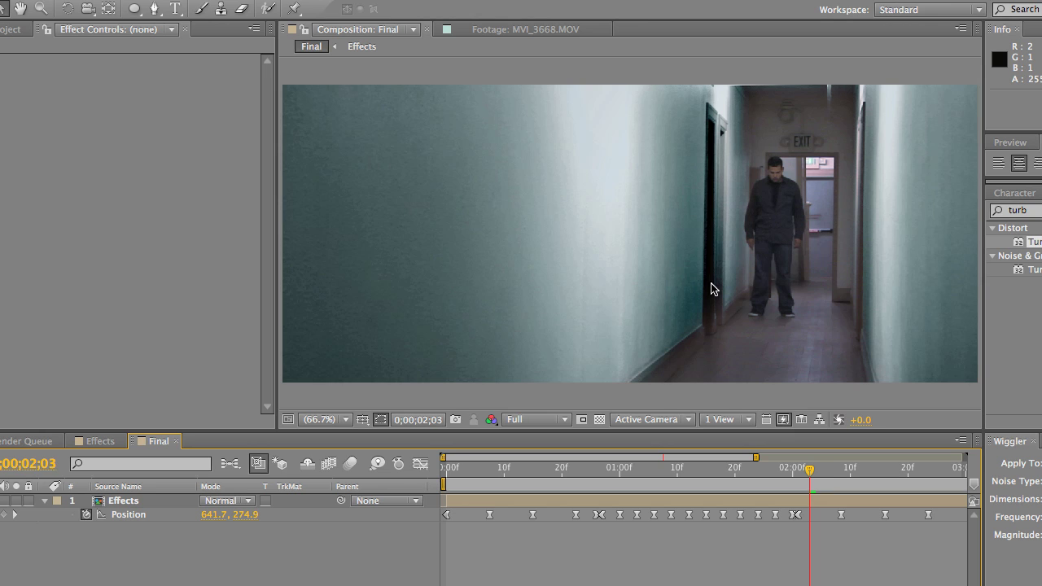
{"action": "left_click", "coordinate": [452, 468]}
{"action": "left_click", "coordinate": [440, 470]}
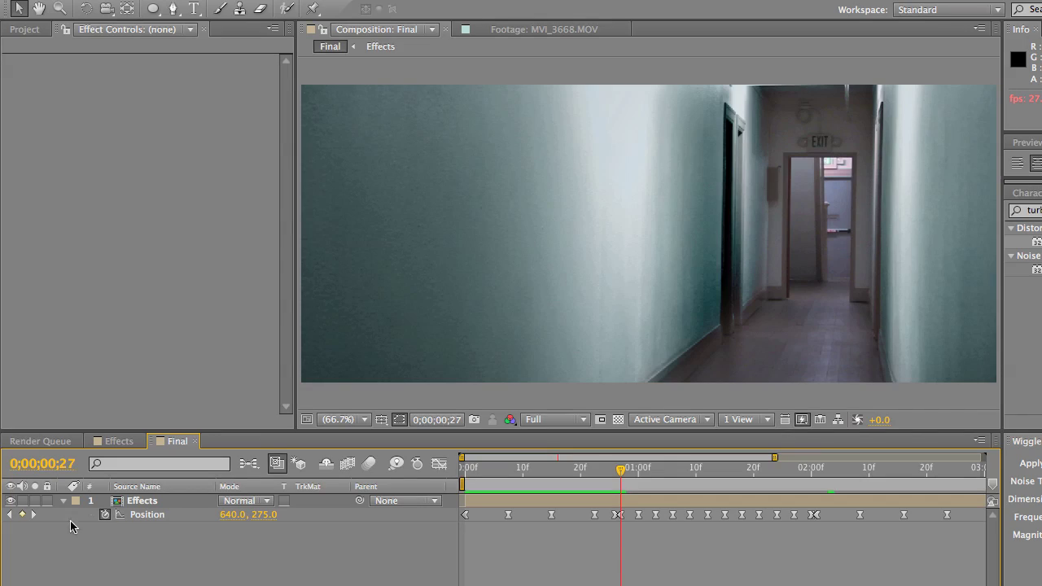
Step: Clear the old Position keyframes, key Position at 0f and 27f (640.0, 275.0), and select both keys
{"action": "left_click", "coordinate": [105, 516]}
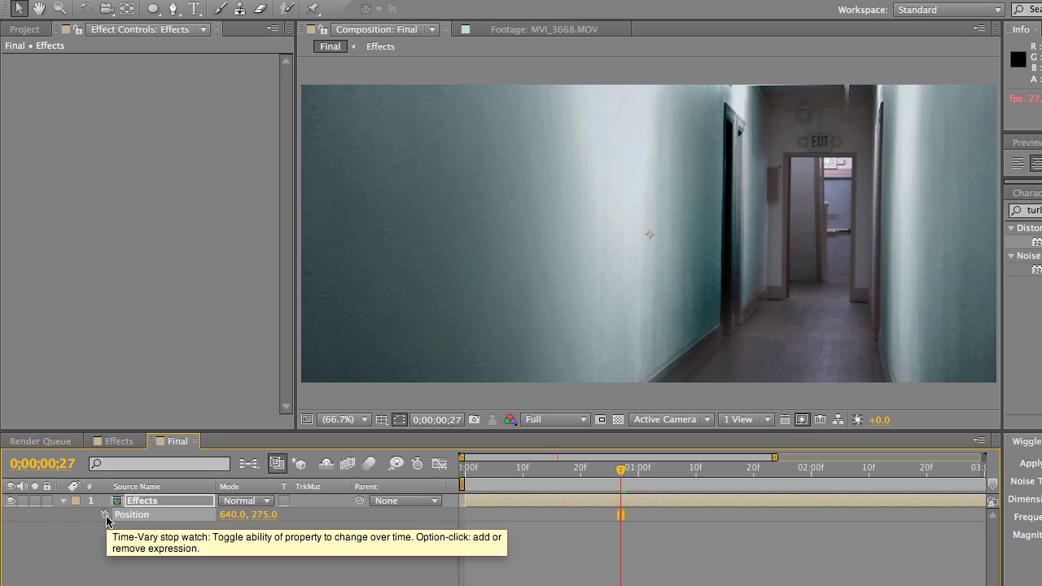
{"action": "left_click", "coordinate": [500, 469]}
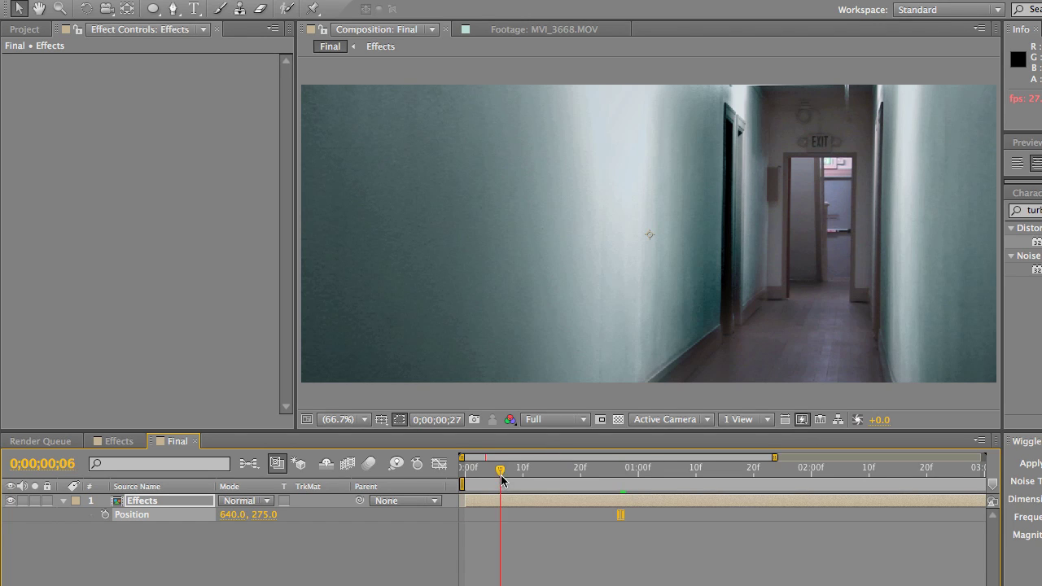
{"action": "key", "text": "Home"}
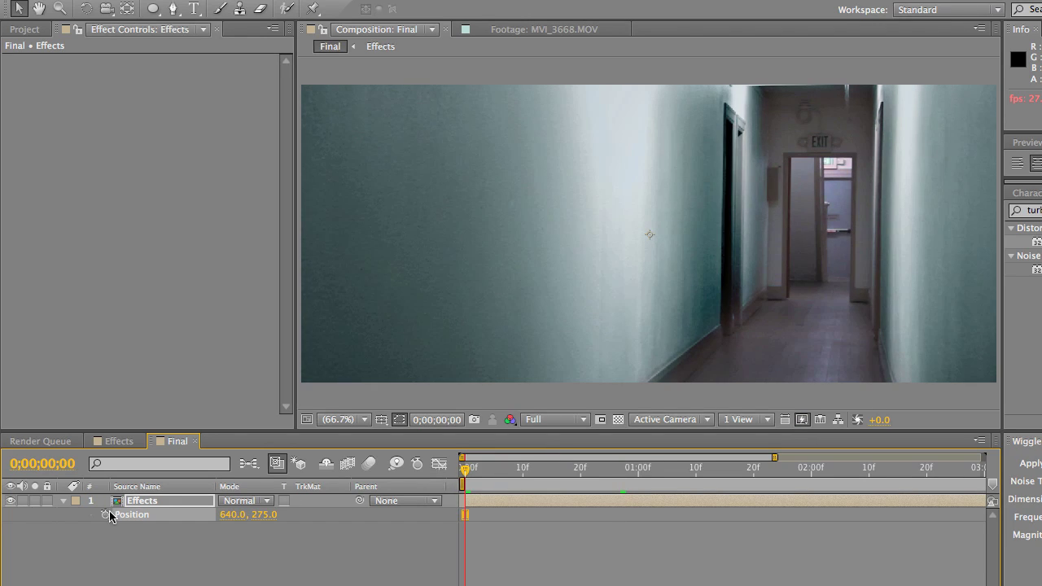
{"action": "left_click", "coordinate": [105, 516]}
{"action": "left_click", "coordinate": [621, 469]}
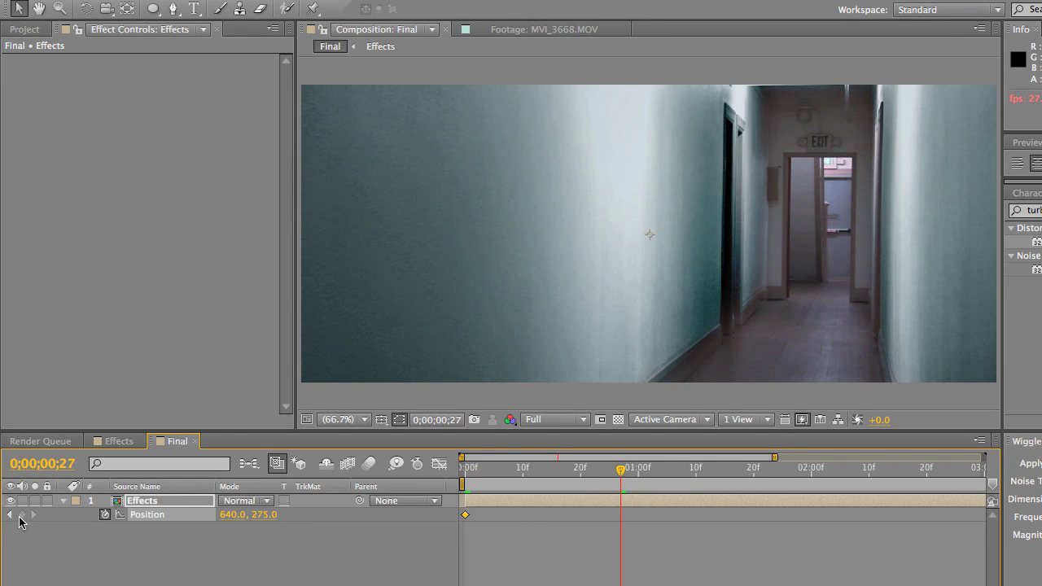
{"action": "left_click", "coordinate": [22, 514]}
{"action": "left_click", "coordinate": [466, 515]}
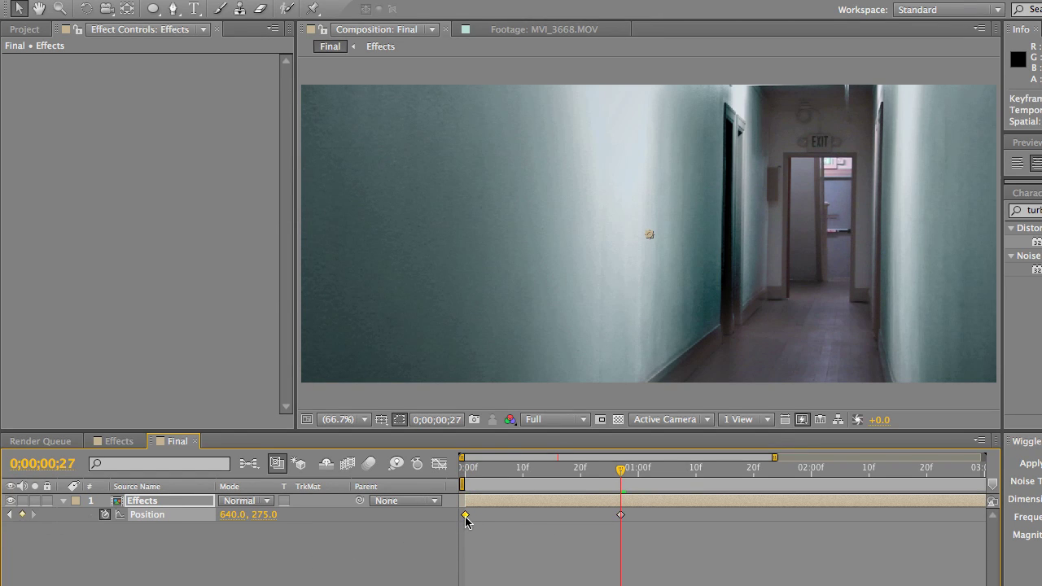
{"action": "left_click", "coordinate": [620, 514]}
Step: Apply the Wiggler (frequency 4, magnitude 3) to Position between 0f and 27f, then preview the shake
{"action": "mouse_move", "coordinate": [467, 515]}
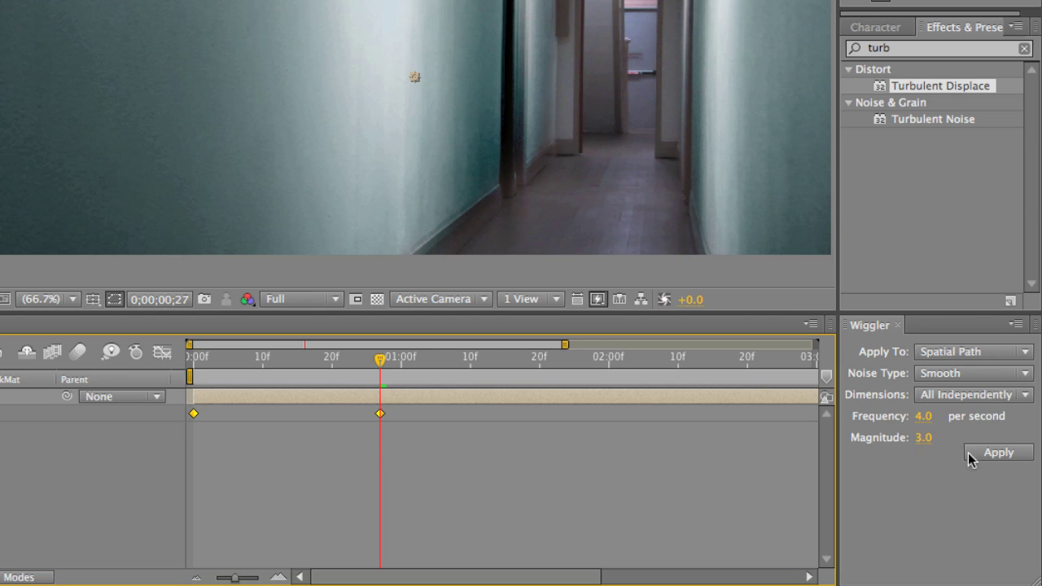
{"action": "left_click", "coordinate": [1004, 455]}
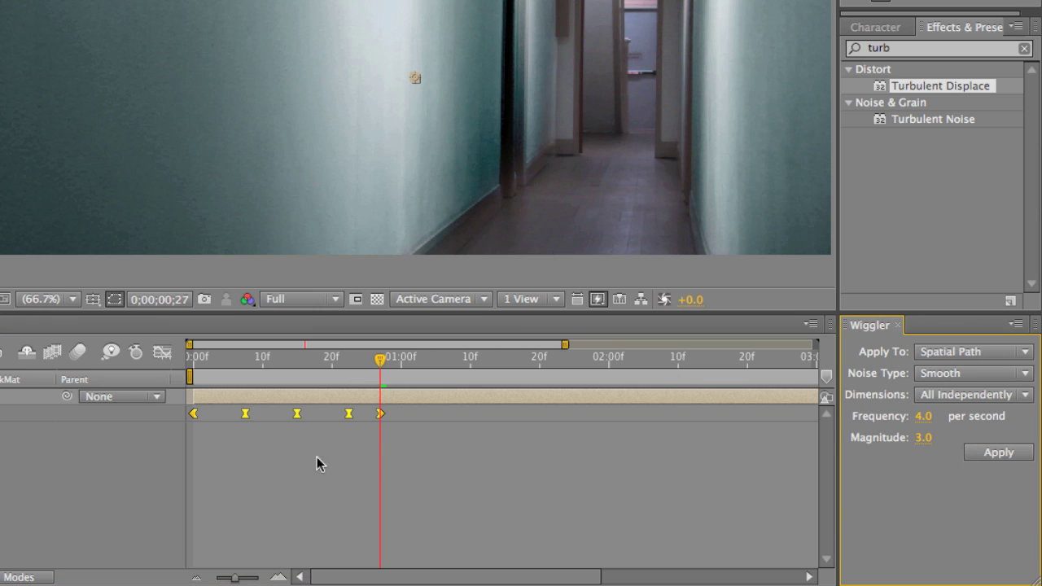
{"action": "left_click", "coordinate": [213, 365]}
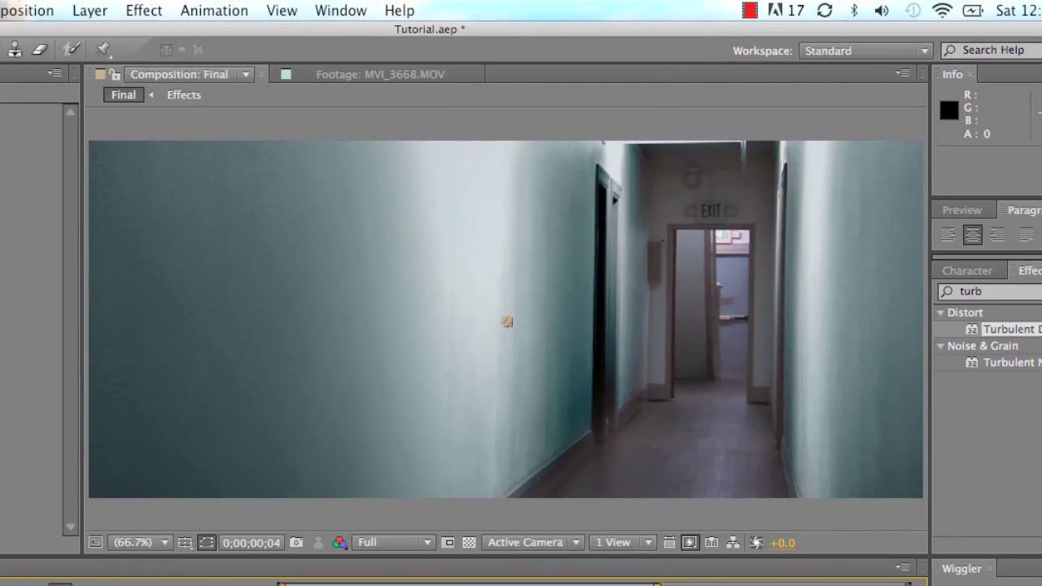
{"action": "key", "text": "space"}
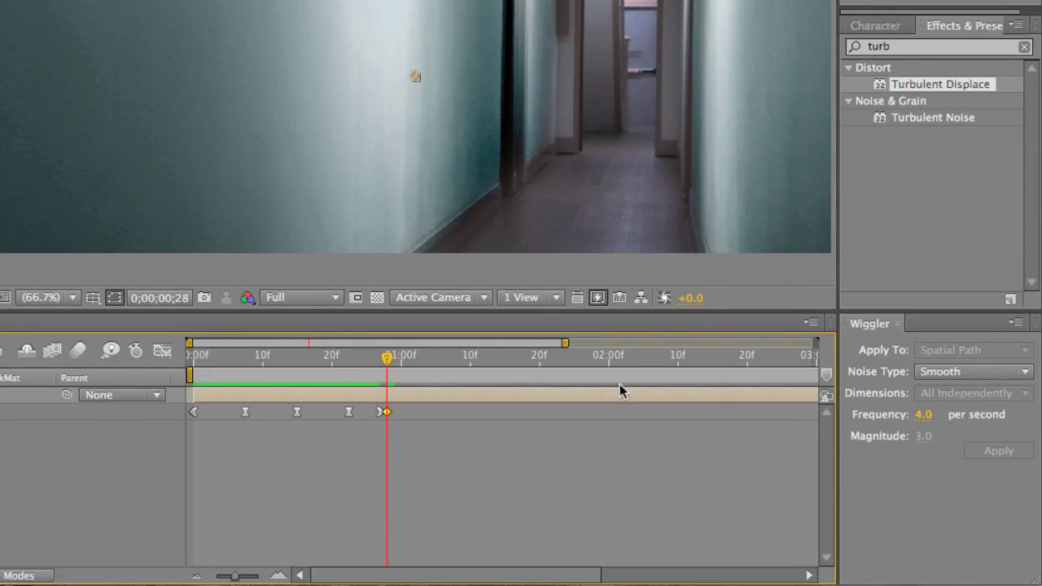
Step: Add a Position keyframe at about 2;01 and select it with the 27f key
{"action": "left_click", "coordinate": [616, 368]}
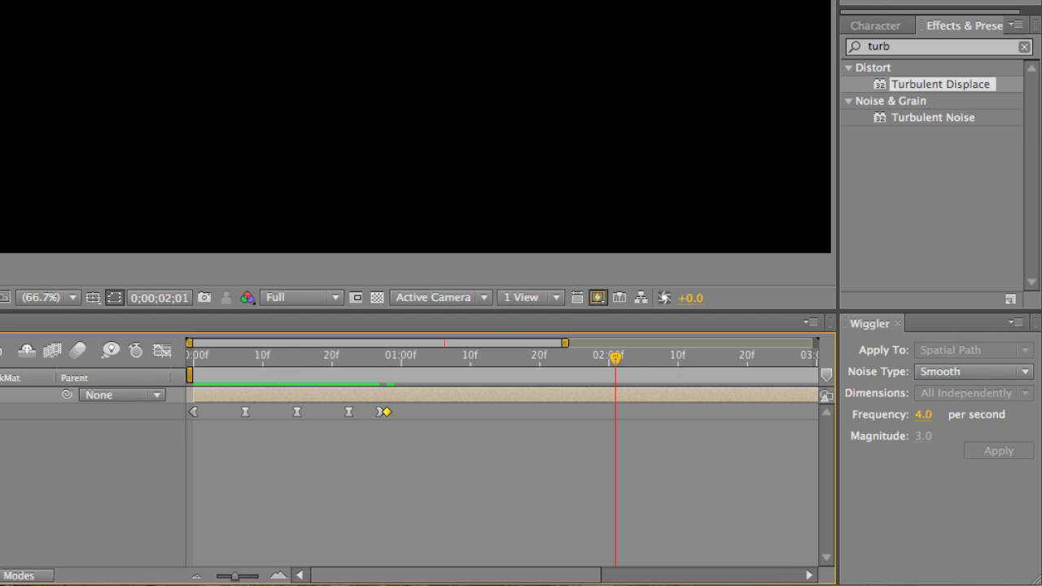
{"action": "left_click", "coordinate": [415, 75]}
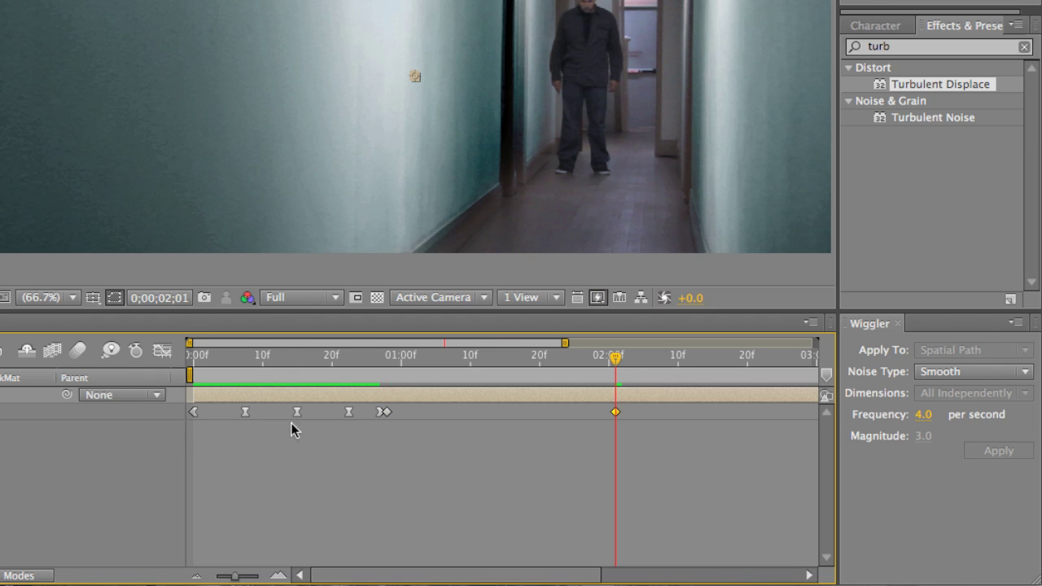
{"action": "left_click", "coordinate": [387, 412], "text": "shift"}
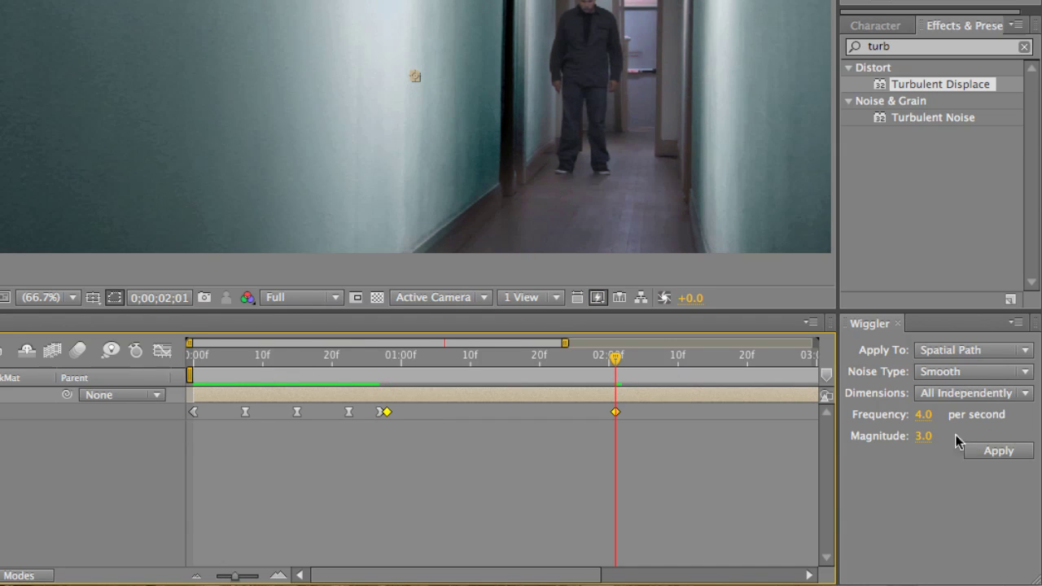
Step: Apply a Wiggler pass with Magnitude 15 between those two keyframes
{"action": "left_click", "coordinate": [922, 437]}
{"action": "type", "text": "14"}
{"action": "key", "text": "Return"}
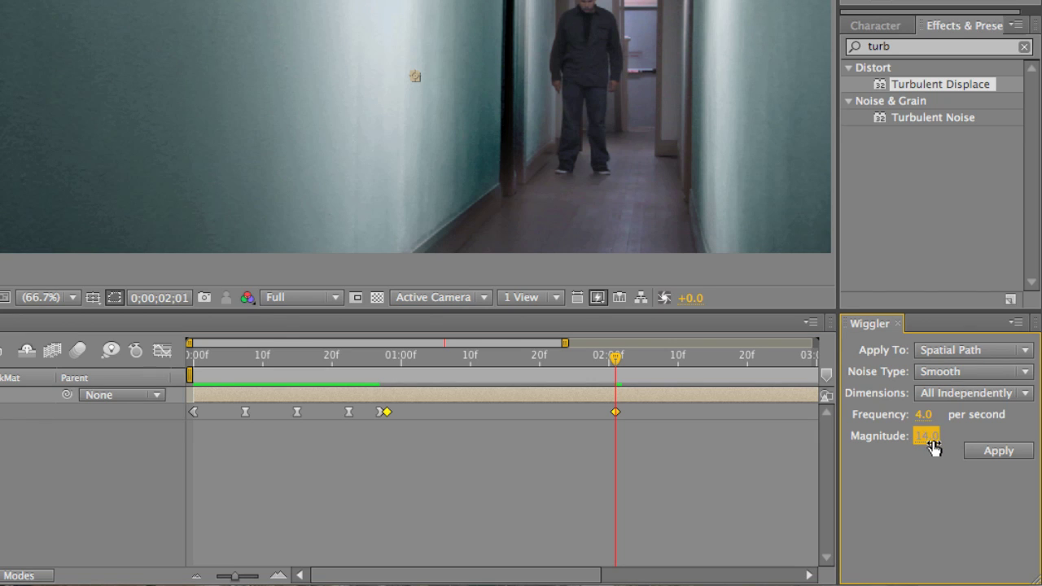
{"action": "type", "text": "15"}
{"action": "key", "text": "Return"}
{"action": "left_click", "coordinate": [993, 453]}
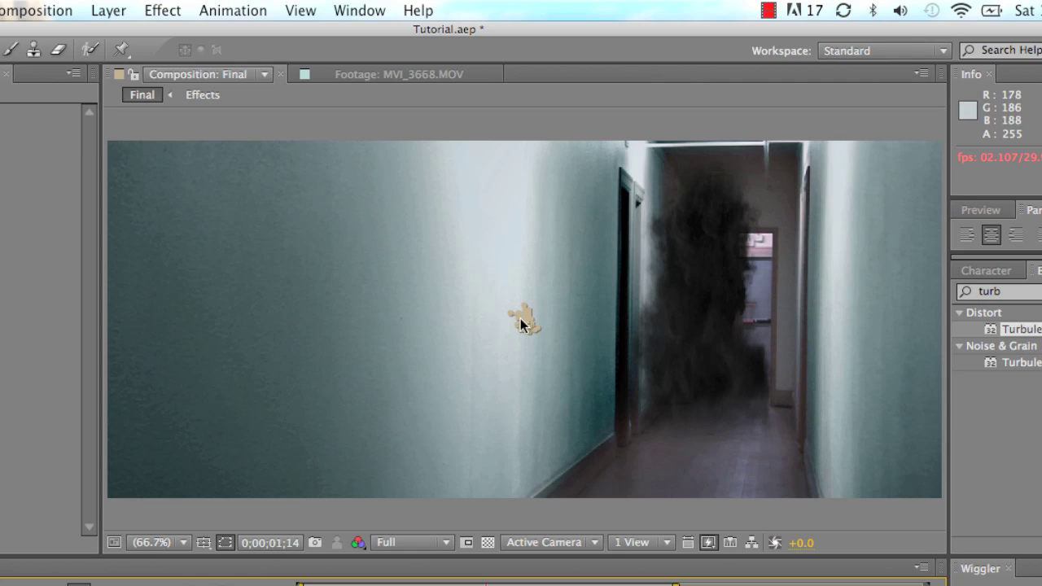
{"action": "key", "text": "space"}
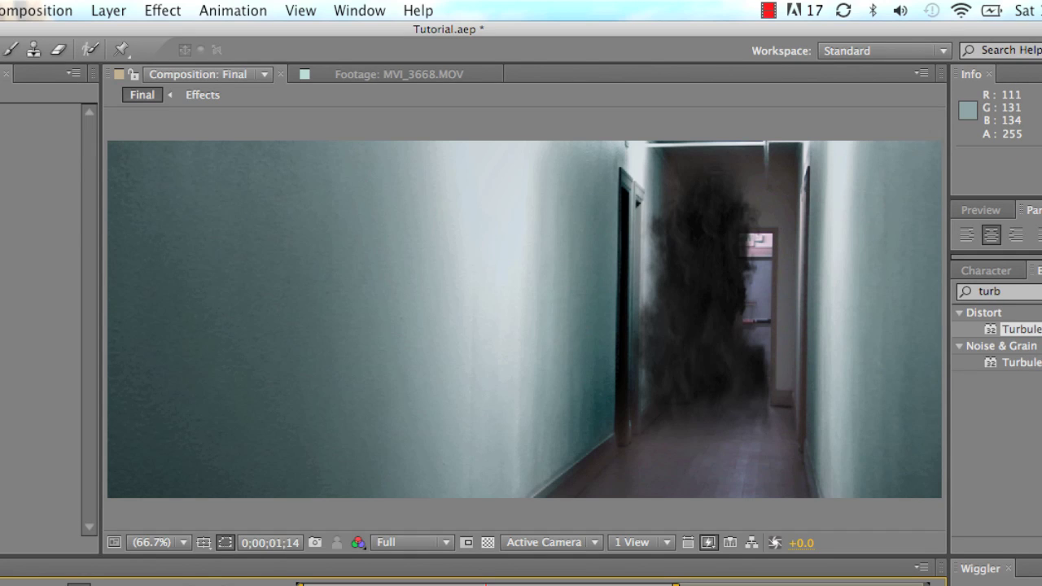
{"action": "key", "text": "space"}
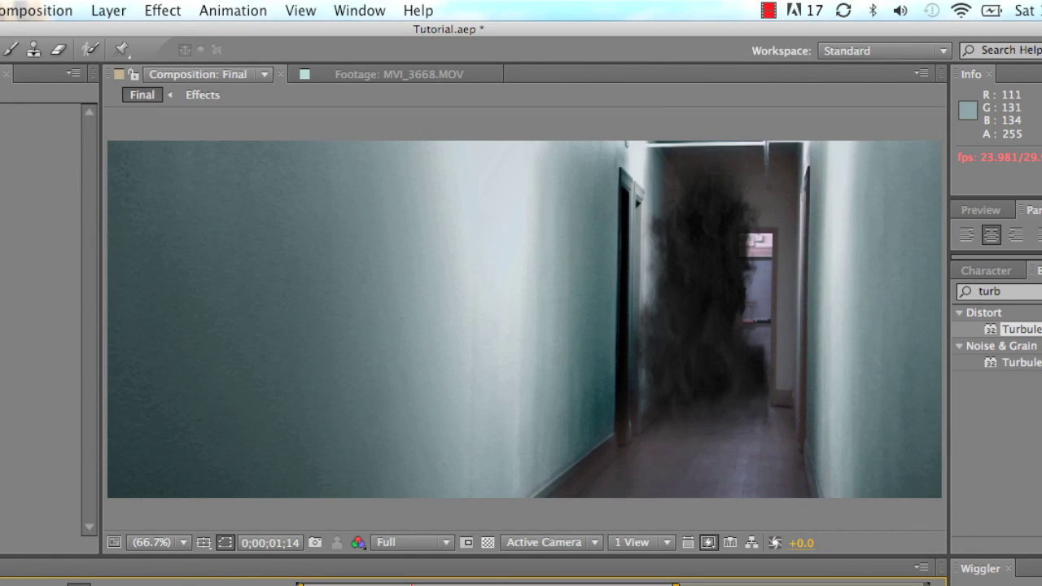